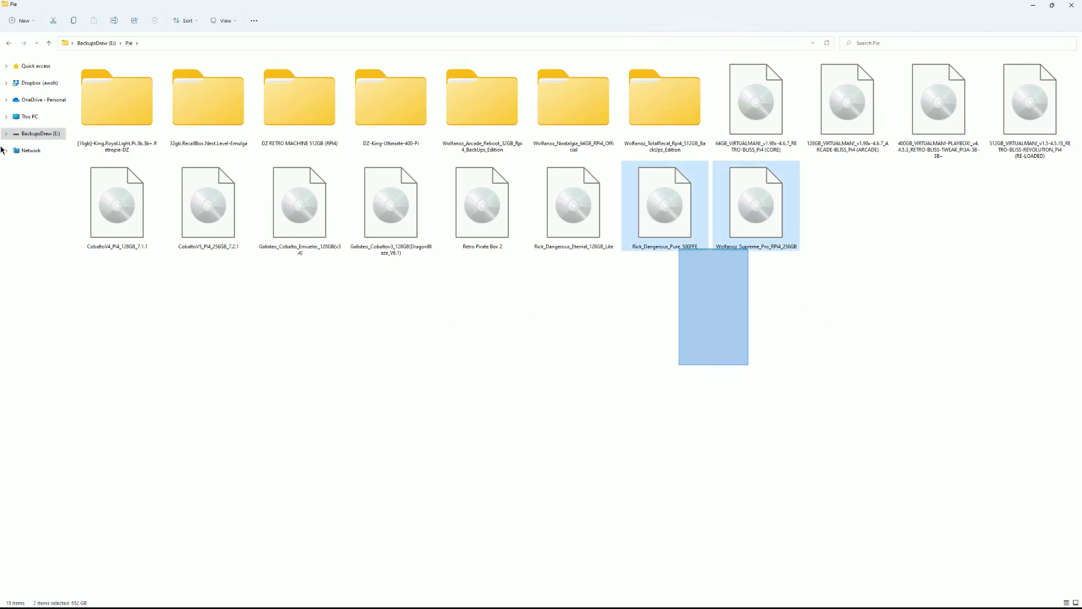
Select the Galisteo_Cobaltov3 image in the Pie folder, then switch to Edge's Arcade Punks tab
left_click_drag(1, 149, 343, 132)
left_click(446, 441)
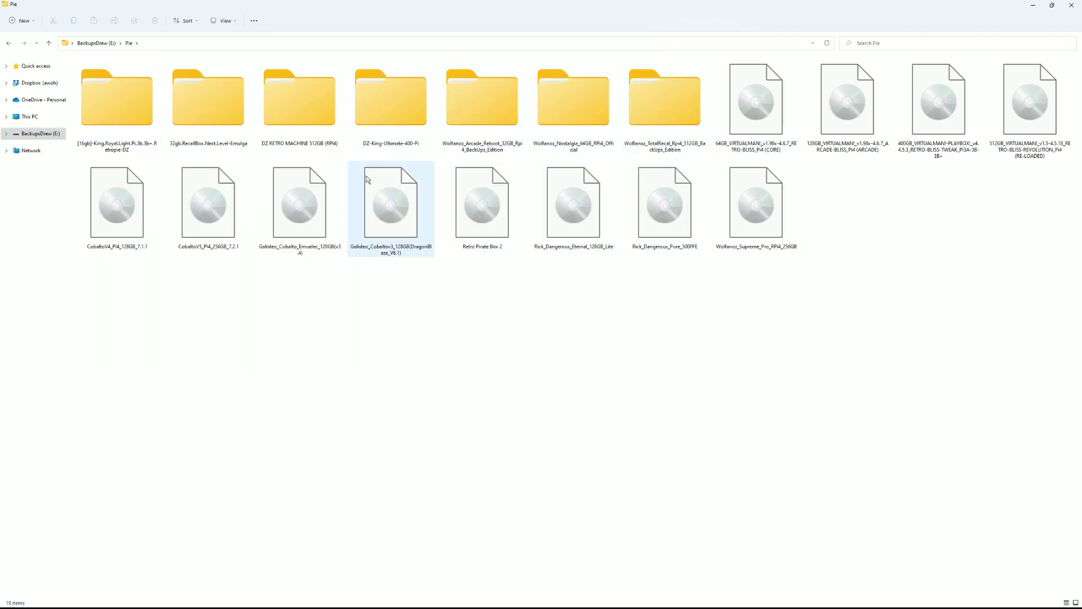
left_click(378, 187)
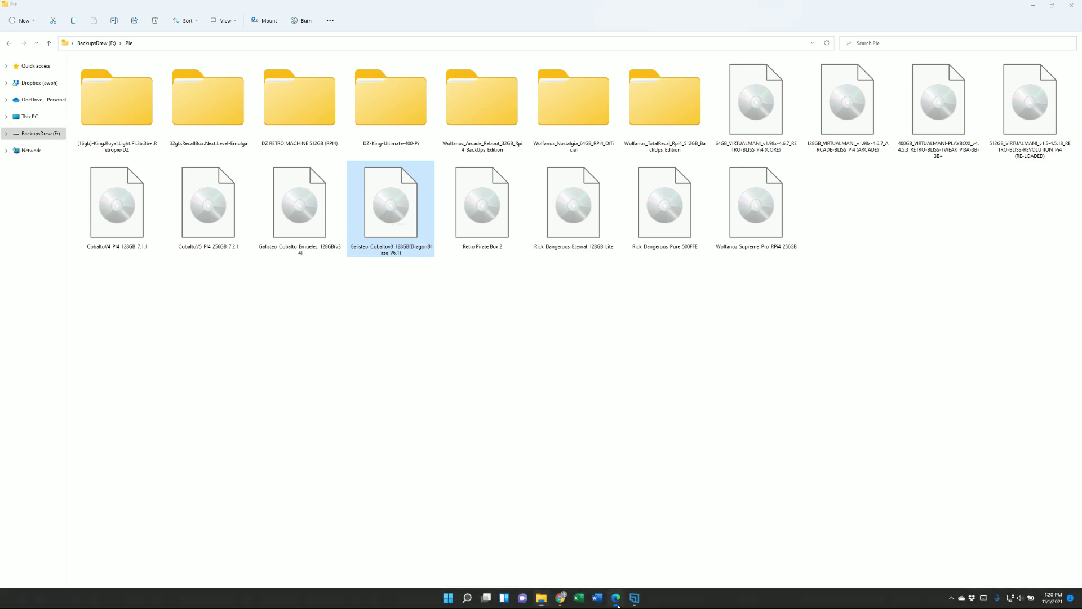
left_click(615, 603)
left_click(270, 6)
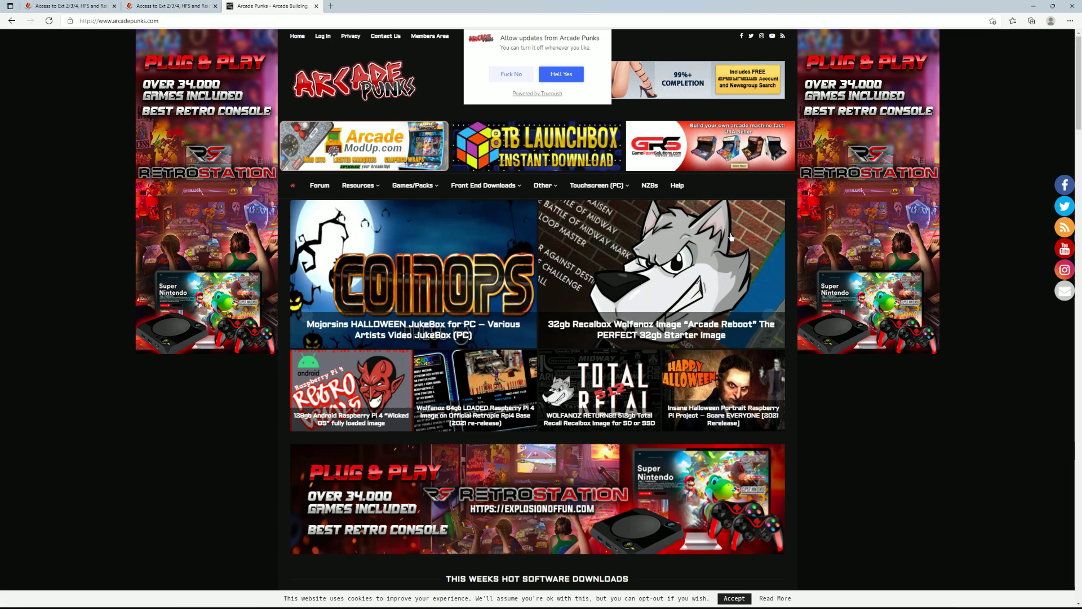
Decline the Arcade Punks site's request to send update notifications
left_click(532, 73)
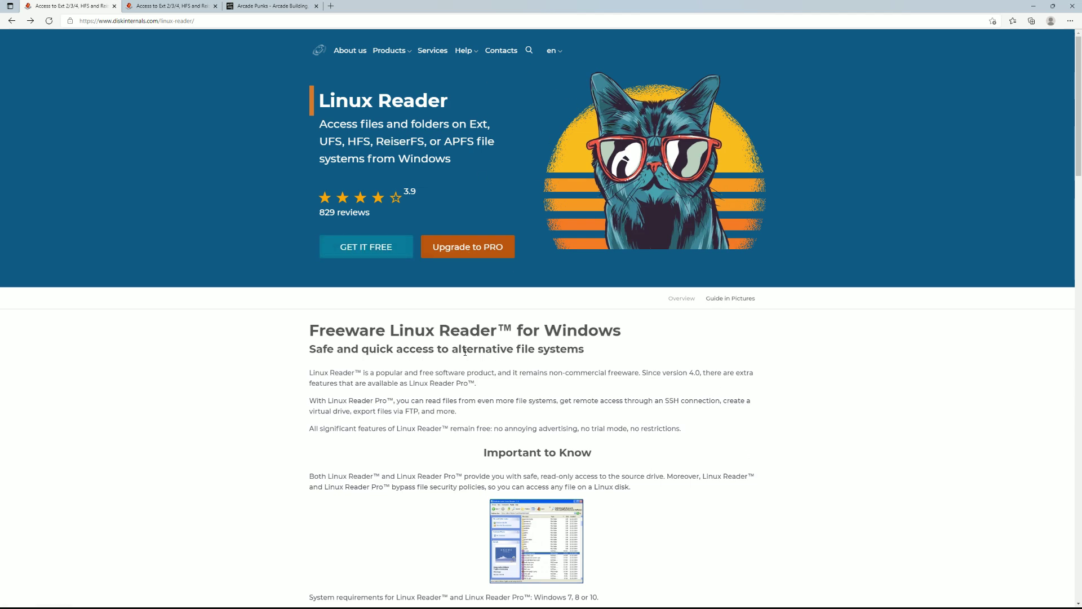
Read down the Linux Reader page through the Pro Specifications and how-to sections
scroll(465, 353, "down", 10)
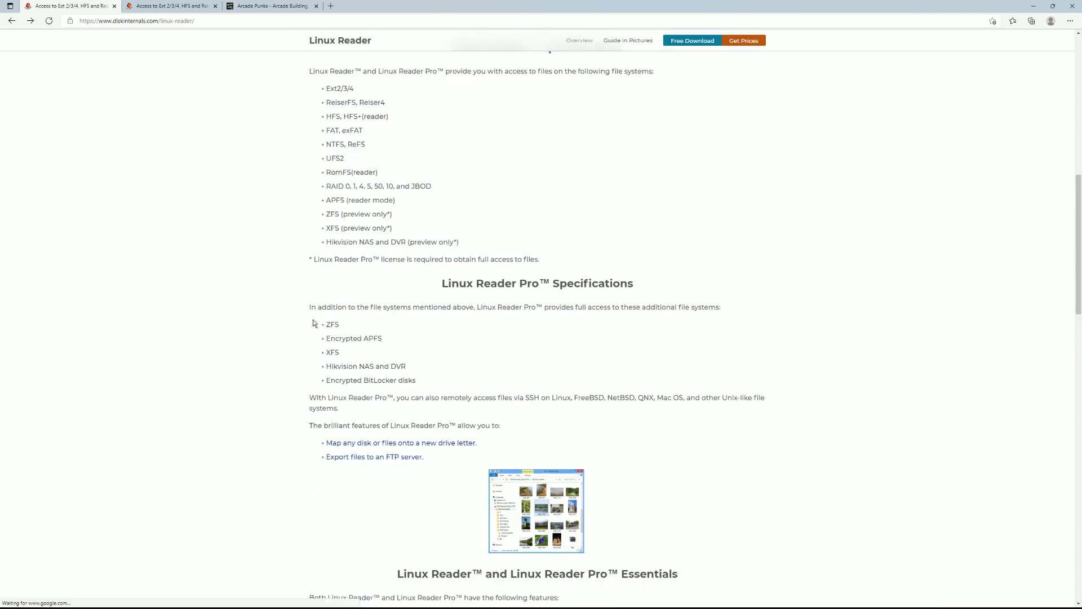
scroll(313, 323, "down", 1)
left_click_drag(316, 241, 687, 389)
left_click(685, 421)
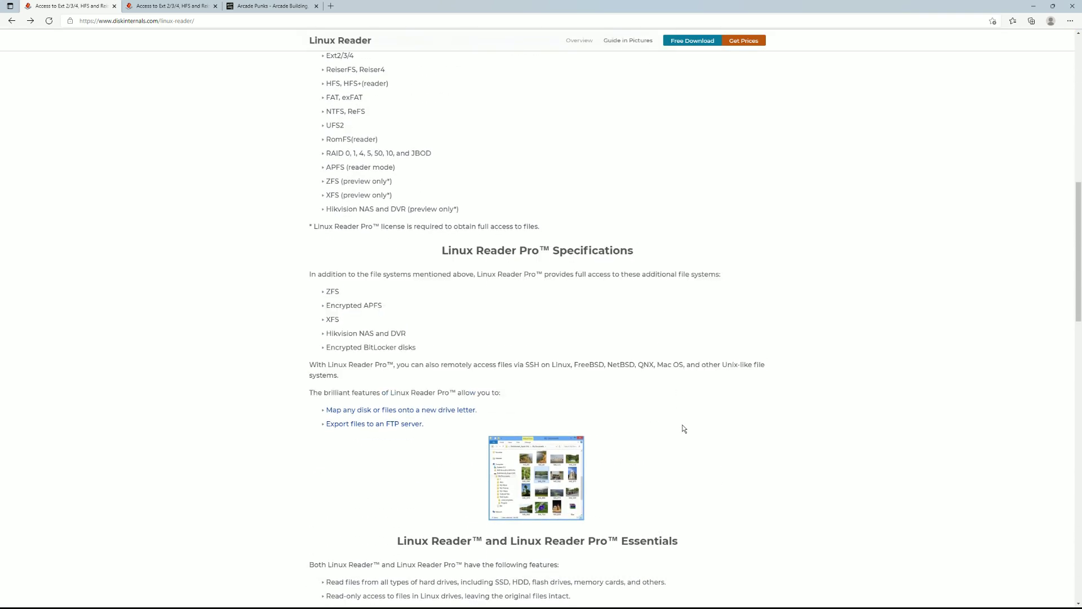
scroll(683, 428, "down", 8)
left_click_drag(313, 282, 776, 480)
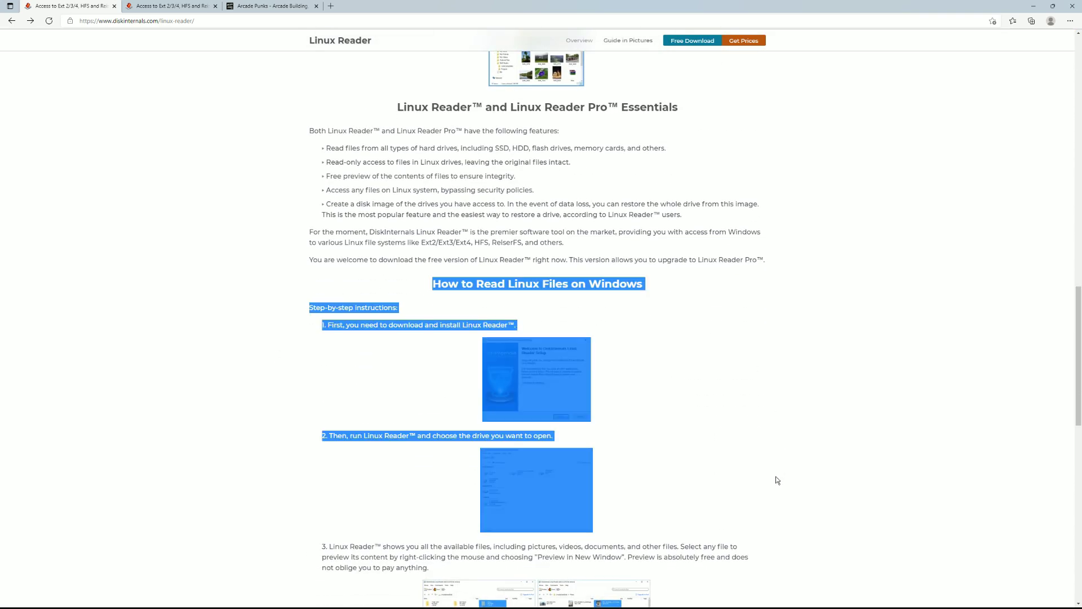
left_click(335, 380)
scroll(771, 123, "down", 3)
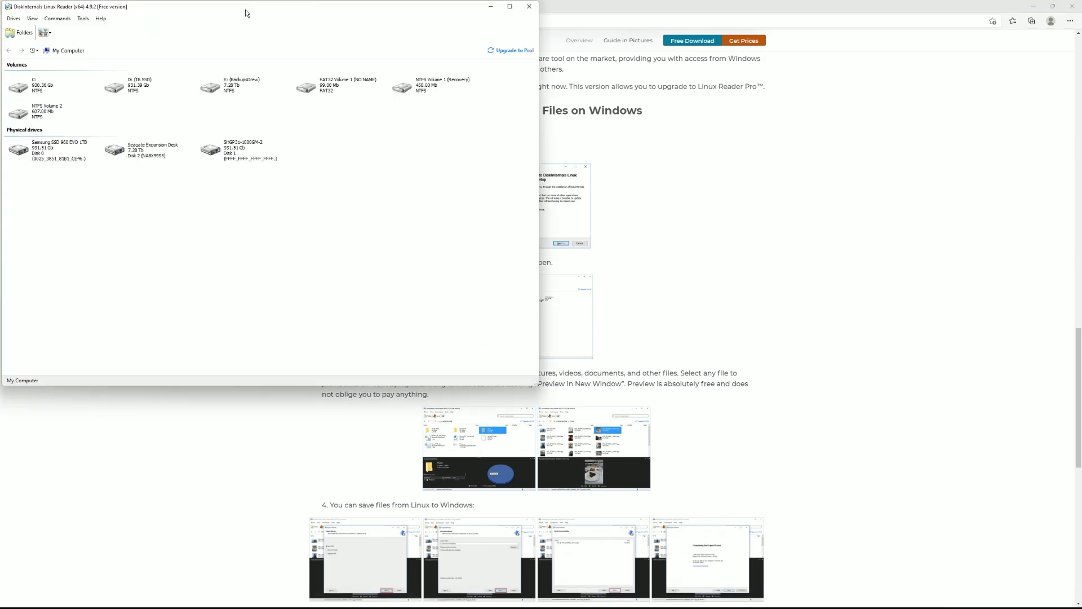
Reposition the Linux Reader window, review how-to steps 2–4, then bring Linux Reader forward
left_click_drag(244, 11, 226, 190)
left_click_drag(446, 184, 502, 182)
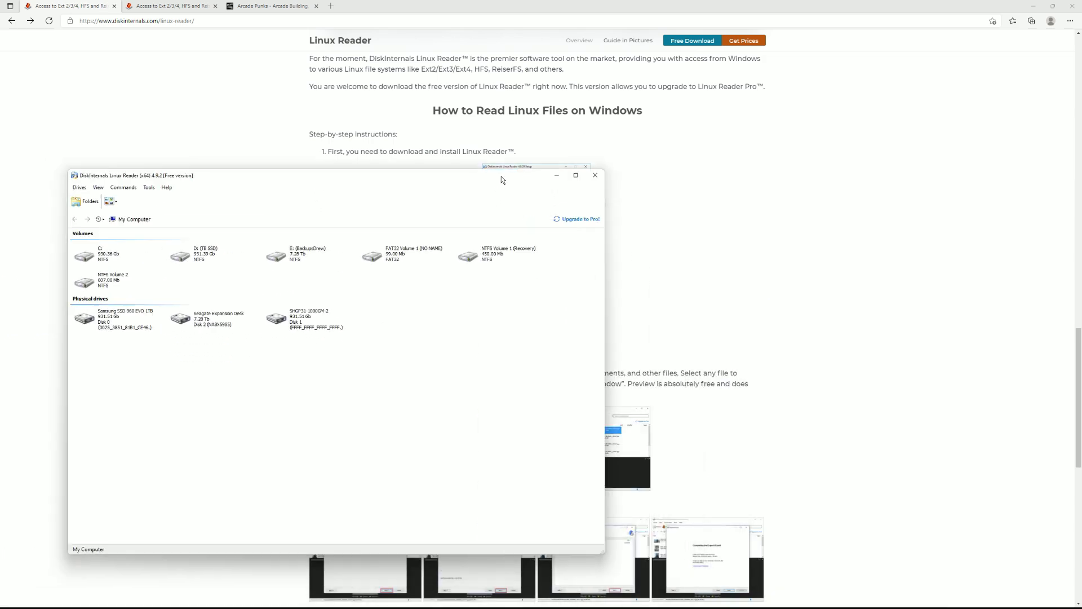
left_click(837, 178)
left_click_drag(416, 172, 661, 501)
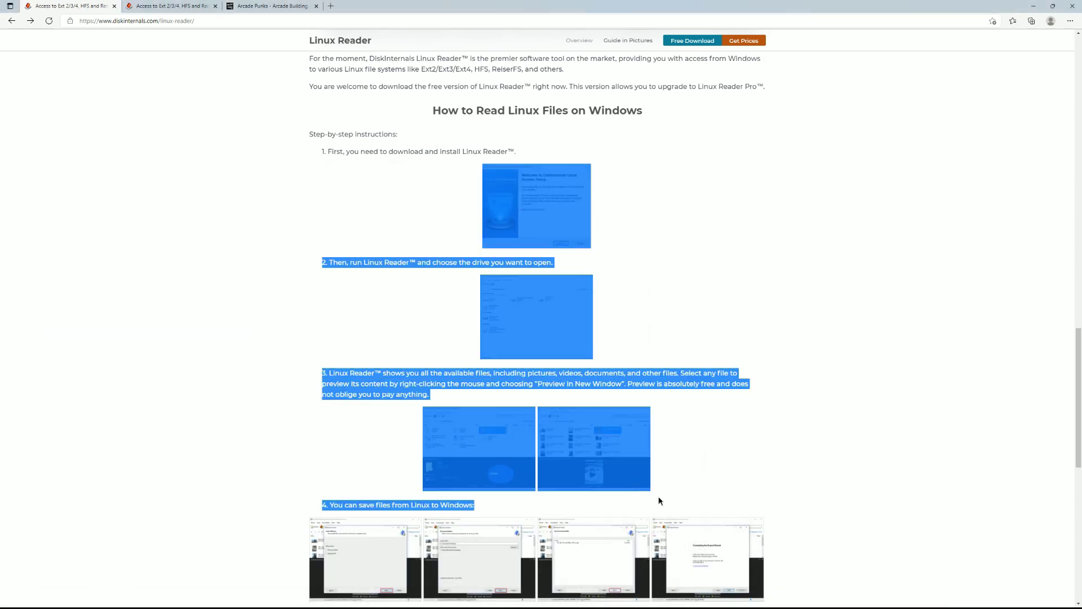
left_click(759, 474)
scroll(759, 474, "down", 4)
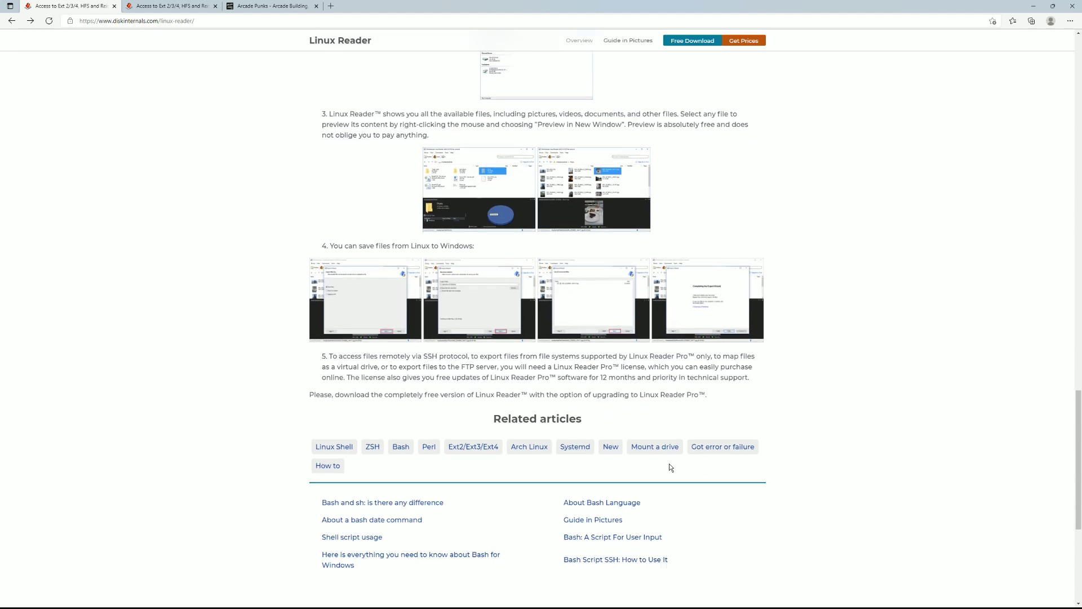
scroll(668, 464, "up", 5)
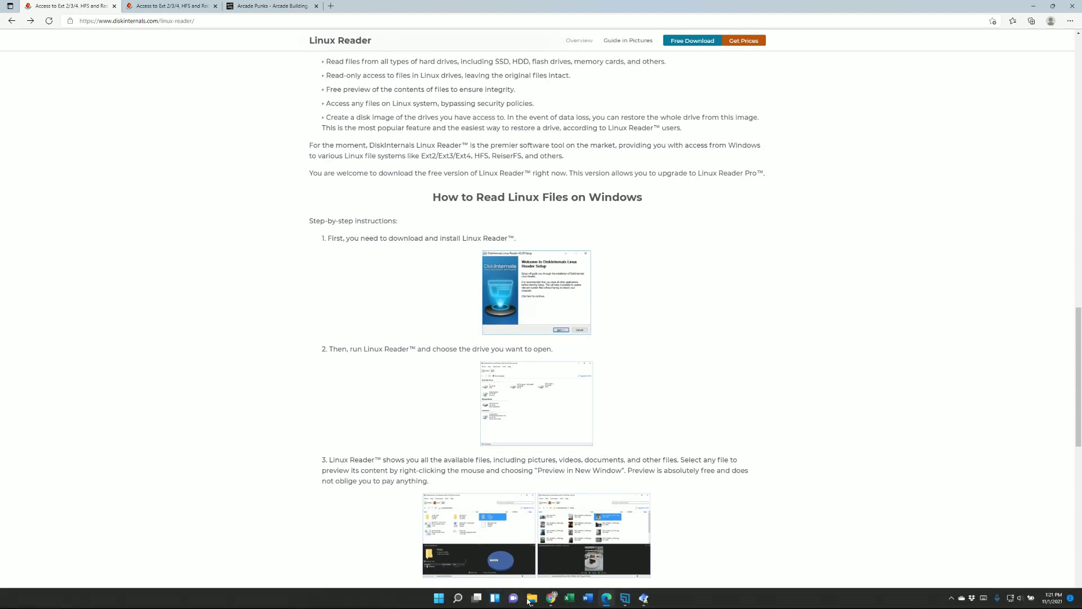
left_click(644, 603)
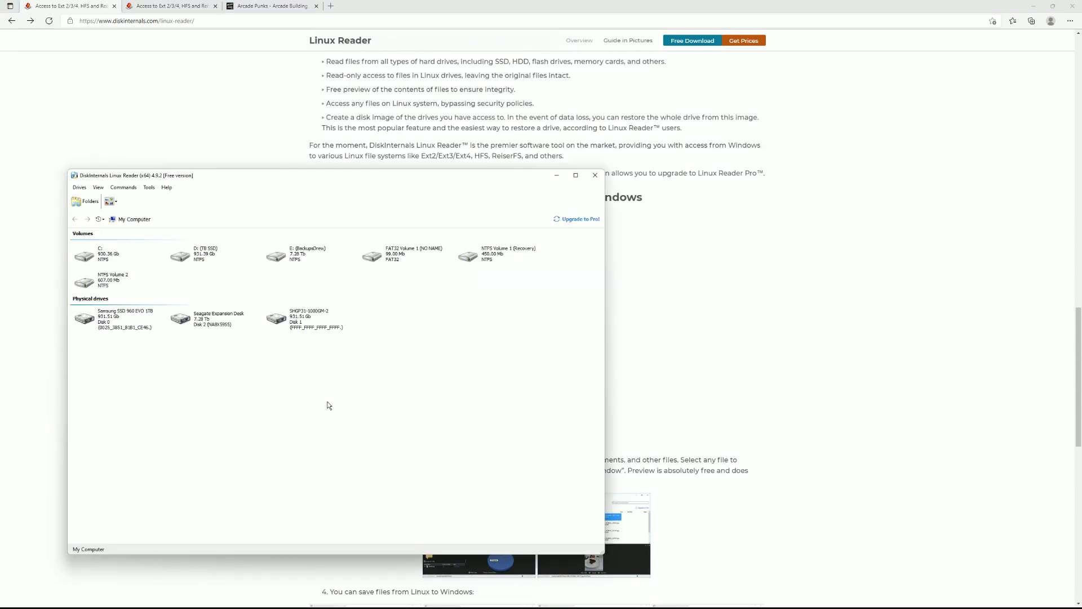
left_click(80, 190)
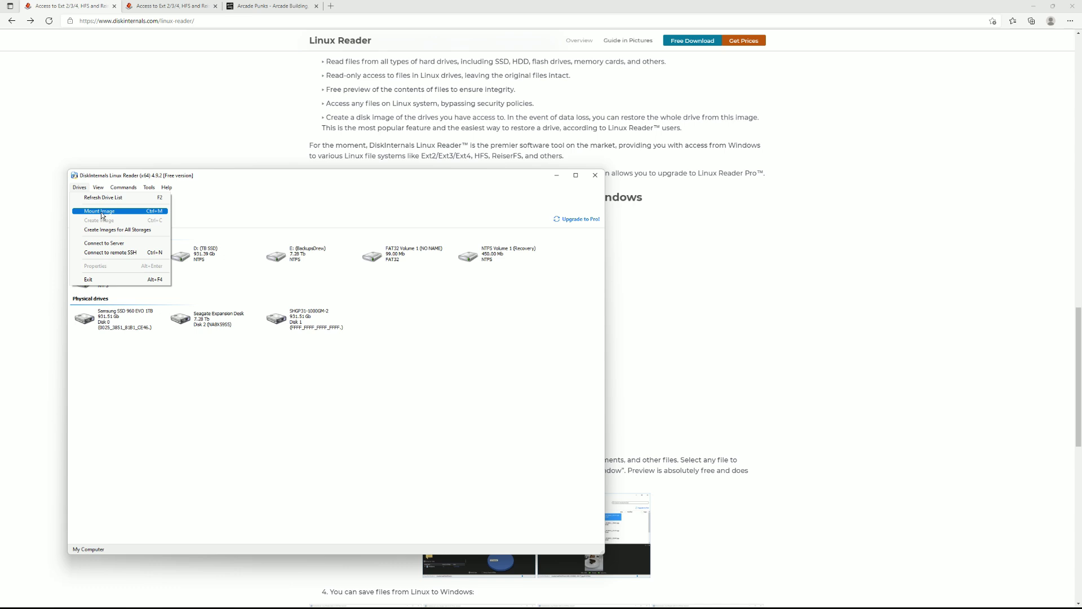
Mount the Wolfanoz Arcade Reboot image from Downloads as a raw disk image
right_click(339, 428)
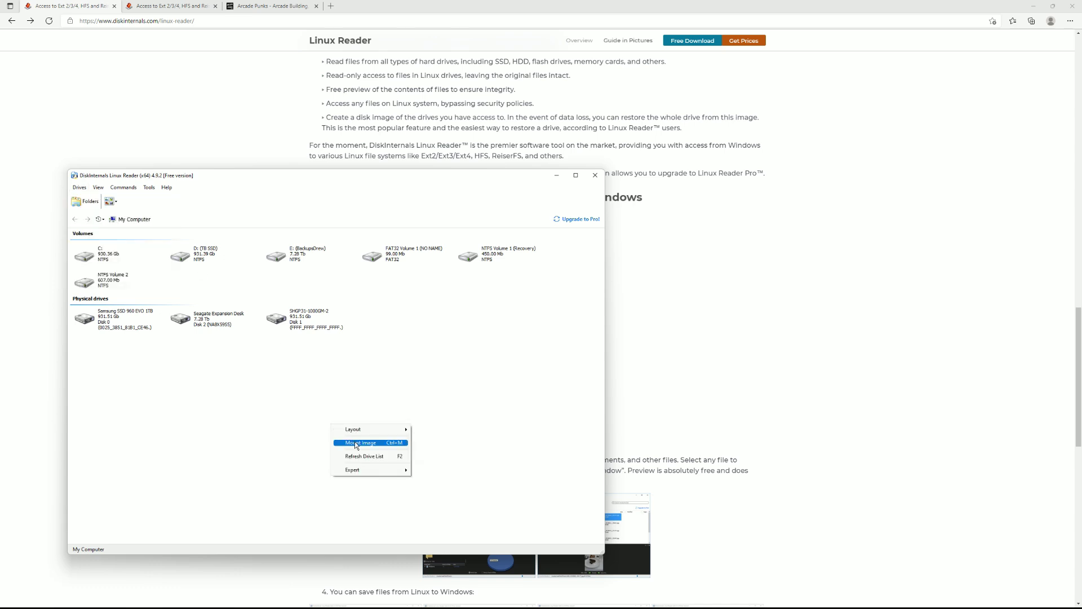
left_click(354, 441)
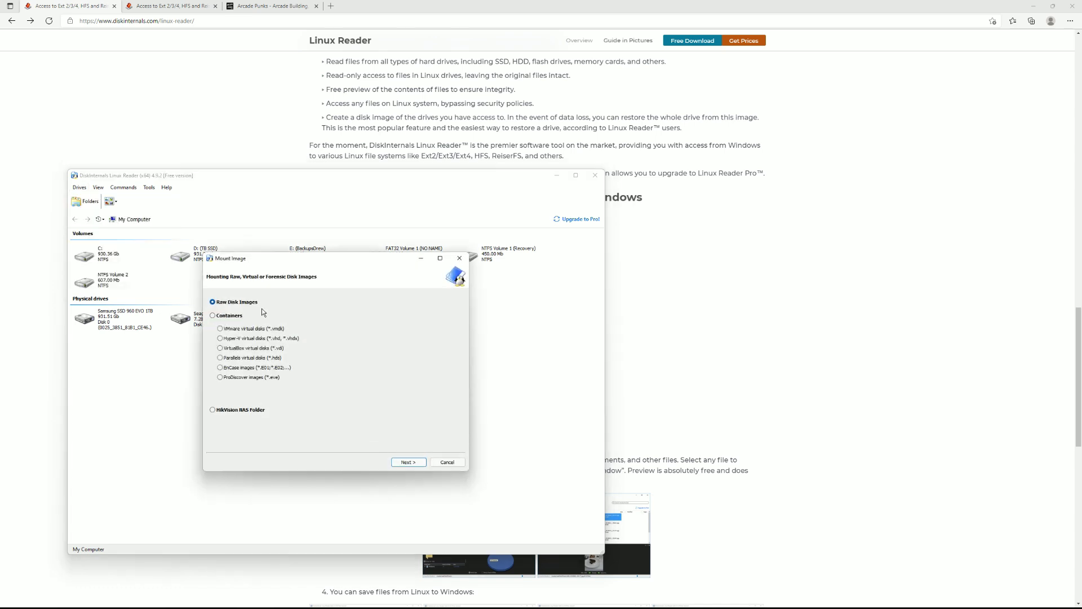
left_click(409, 462)
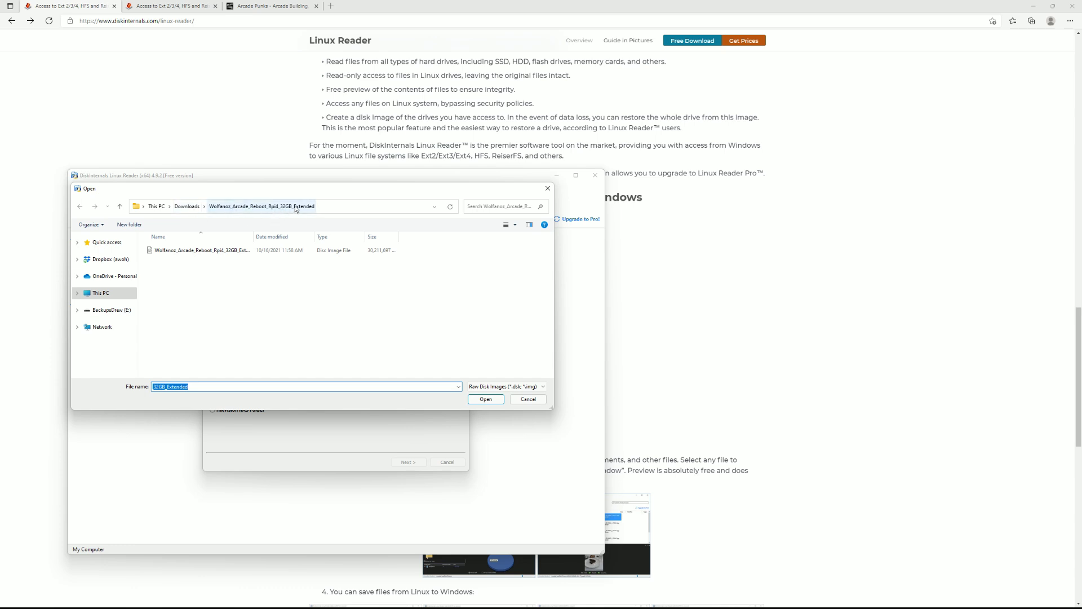
double_click(225, 250)
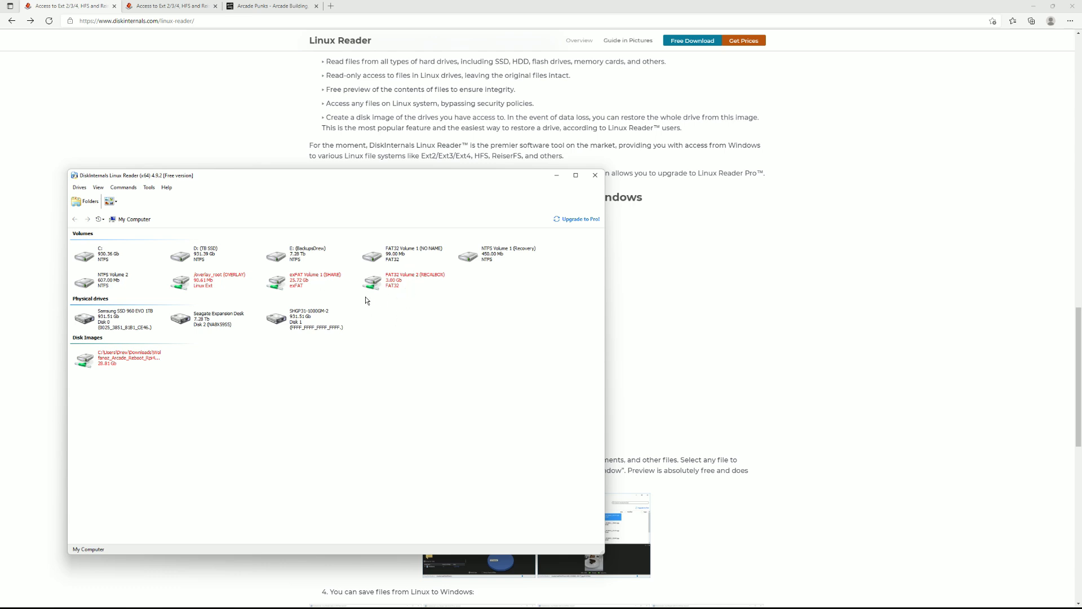
Open exFAT Volume 1 (SHARE) > music and select the Sonic Green Hill Zone remix MP3
left_click(341, 280)
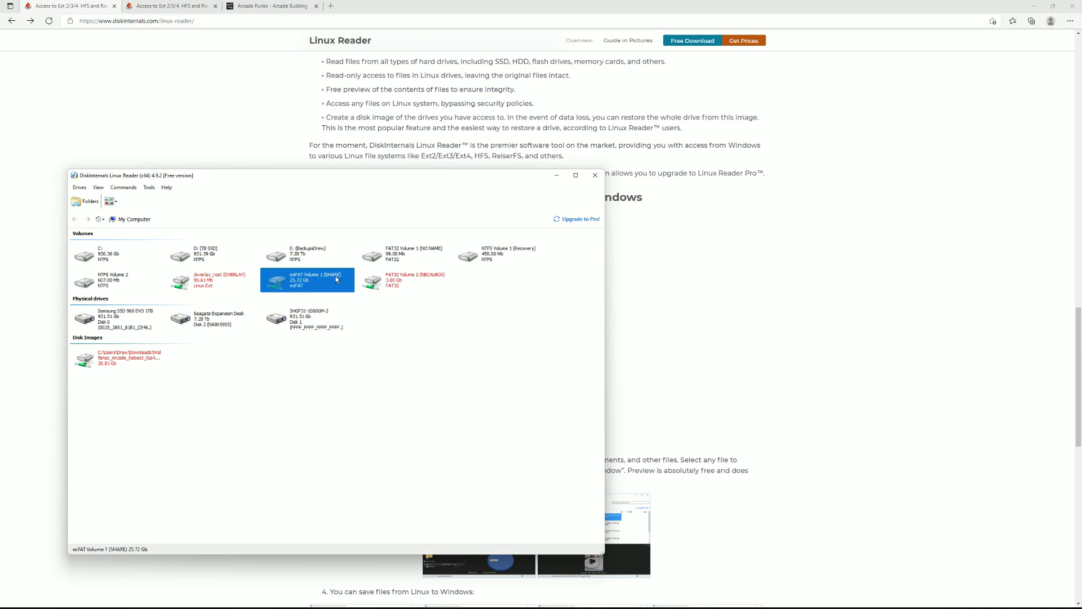
double_click(293, 282)
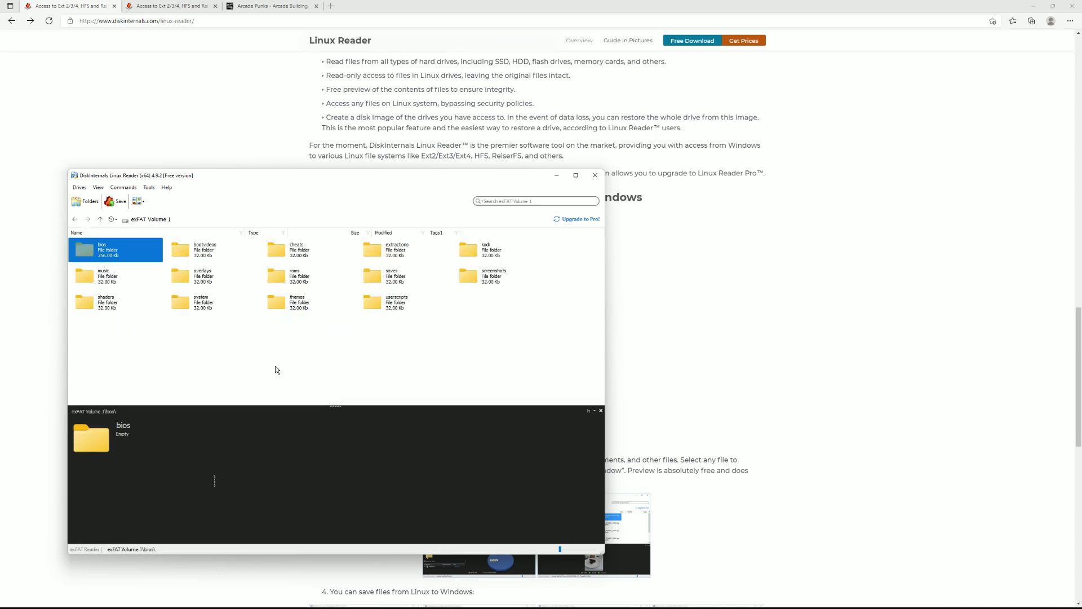
double_click(104, 276)
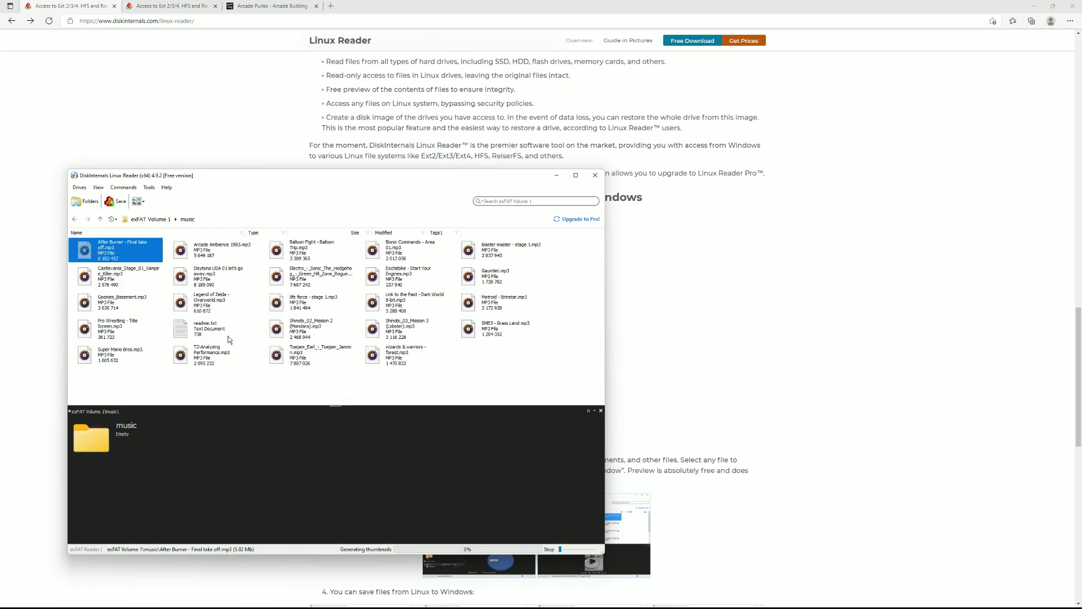
left_click(317, 277)
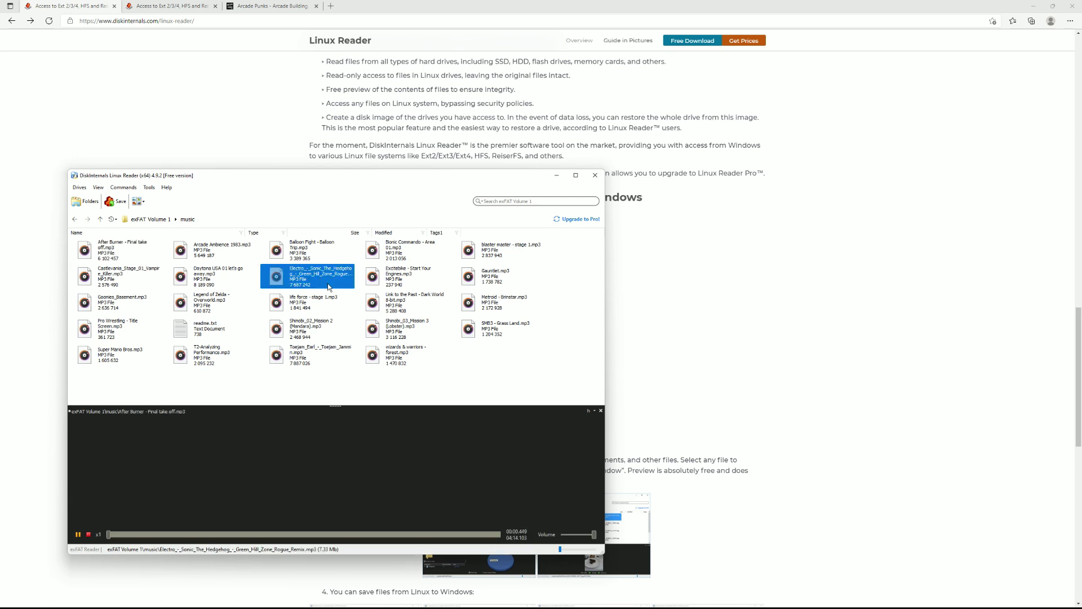
left_click(78, 534)
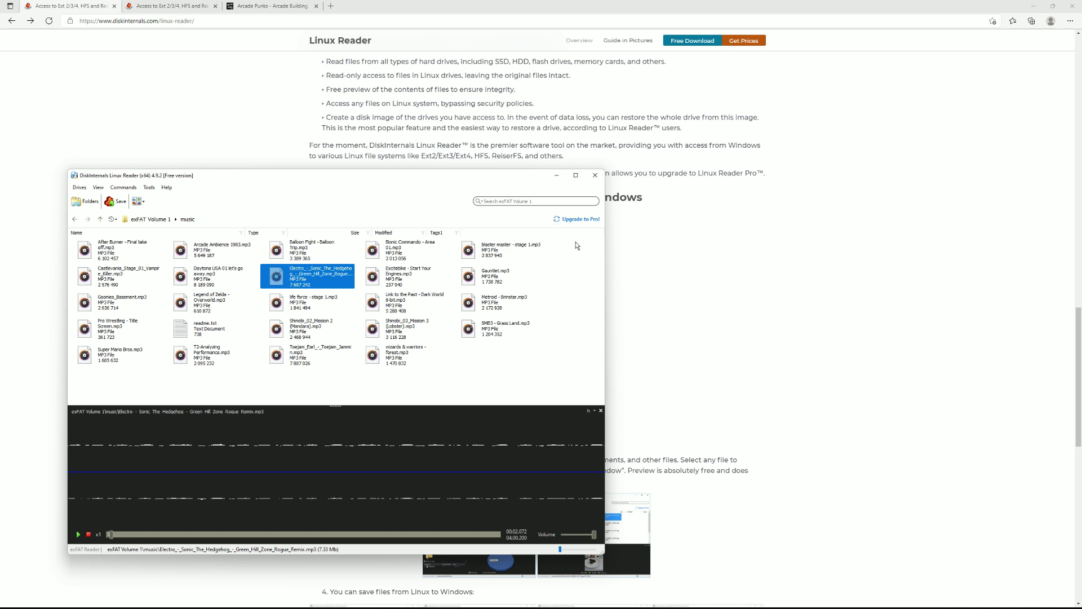
Export the track with Save Files, without directory structure, to the OneDrive Documents folder
left_click(116, 201)
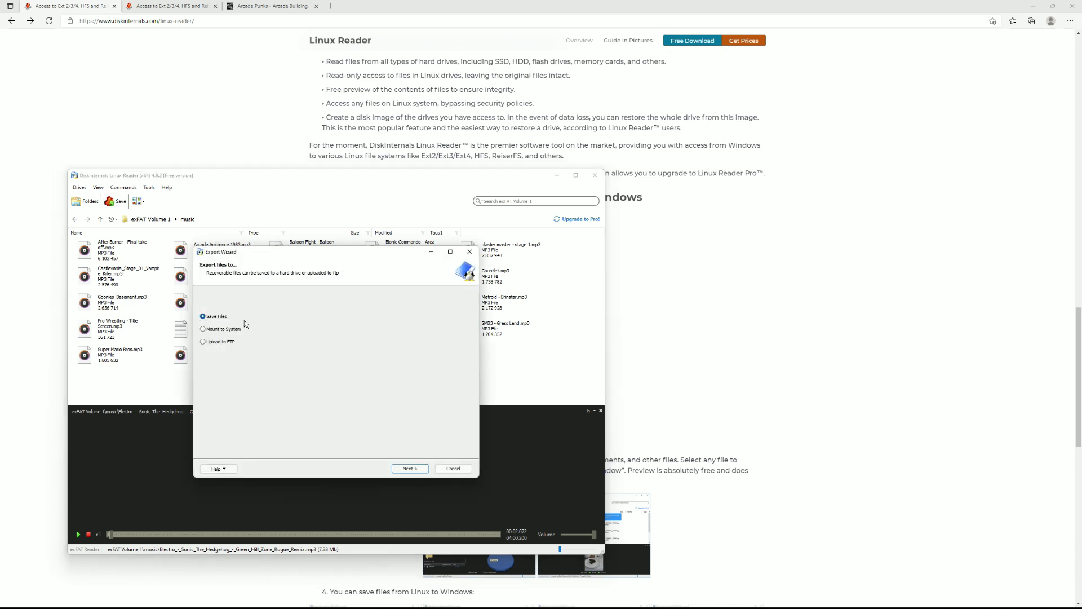
left_click(411, 469)
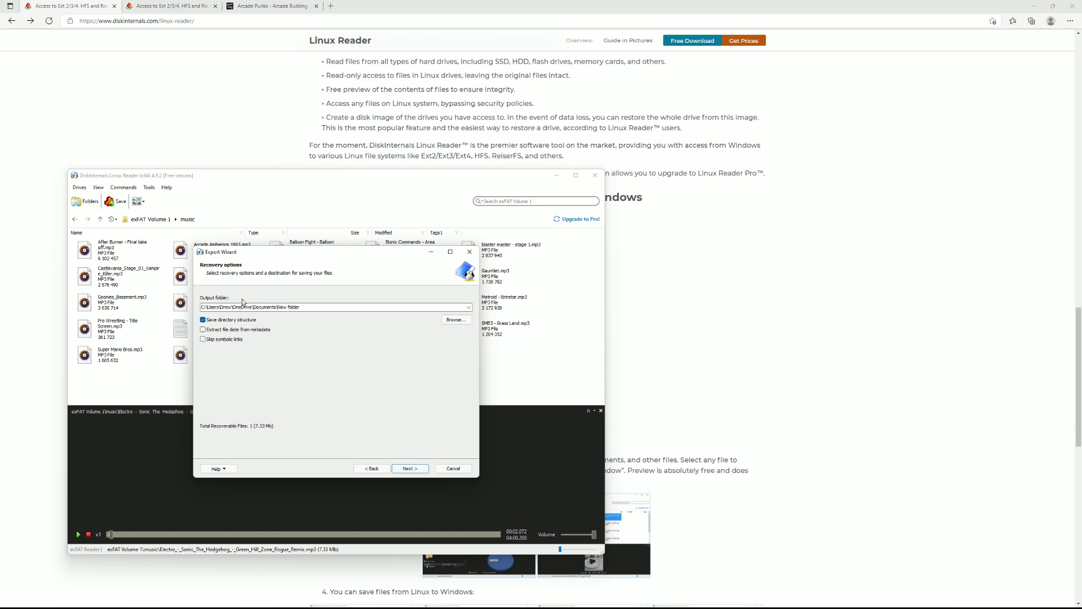
left_click(203, 320)
left_click(410, 469)
left_click(409, 470)
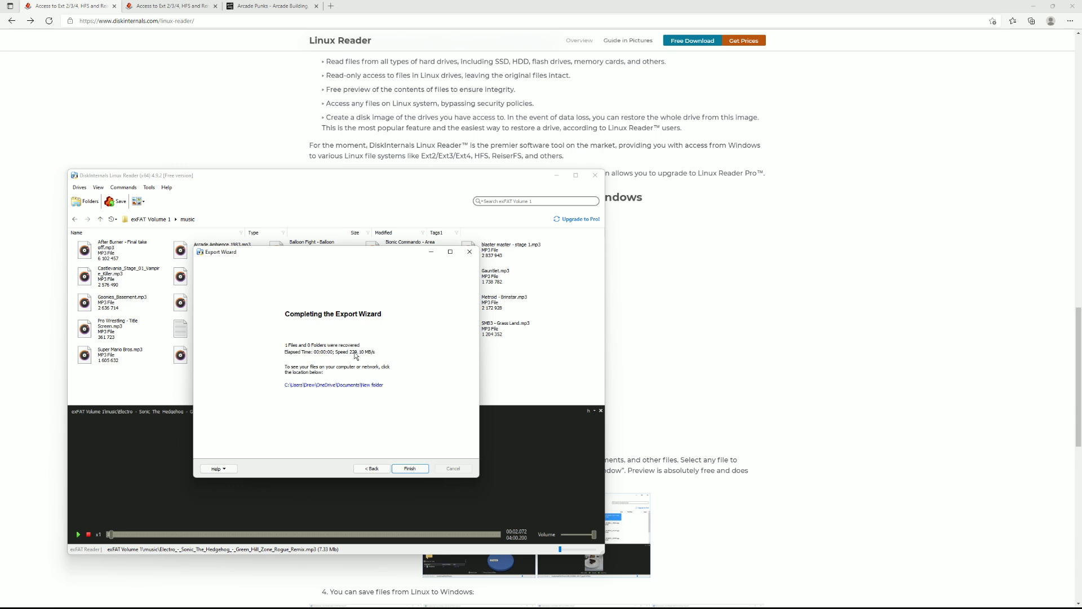
left_click(410, 468)
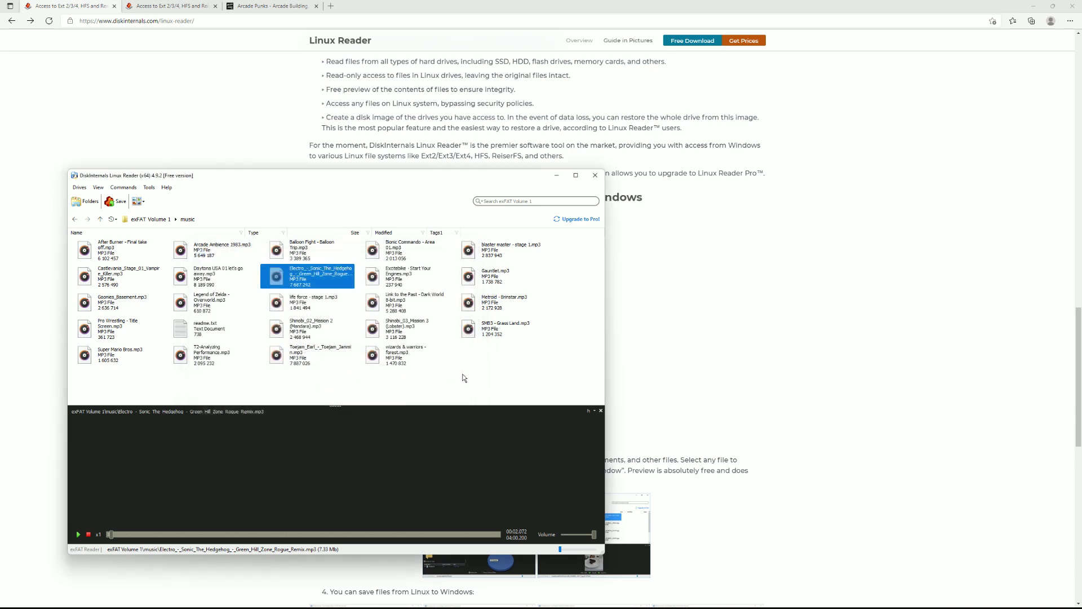
left_click(479, 379)
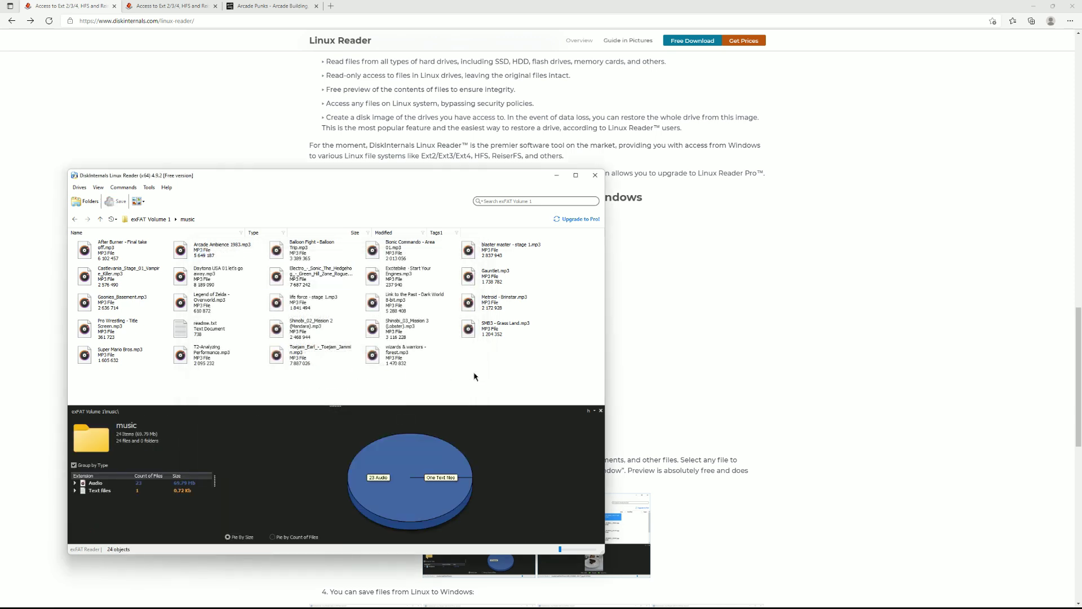
Go to roms/nes on the SHARE volume and select all the NES ROM zips
left_click(150, 218)
double_click(277, 277)
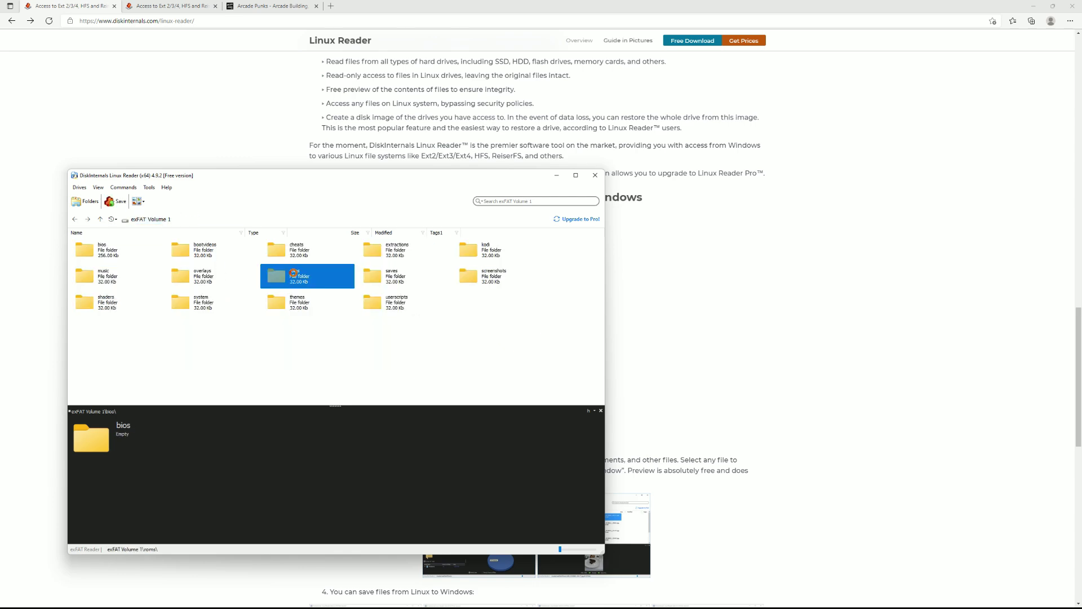
scroll(451, 310, "down", 3)
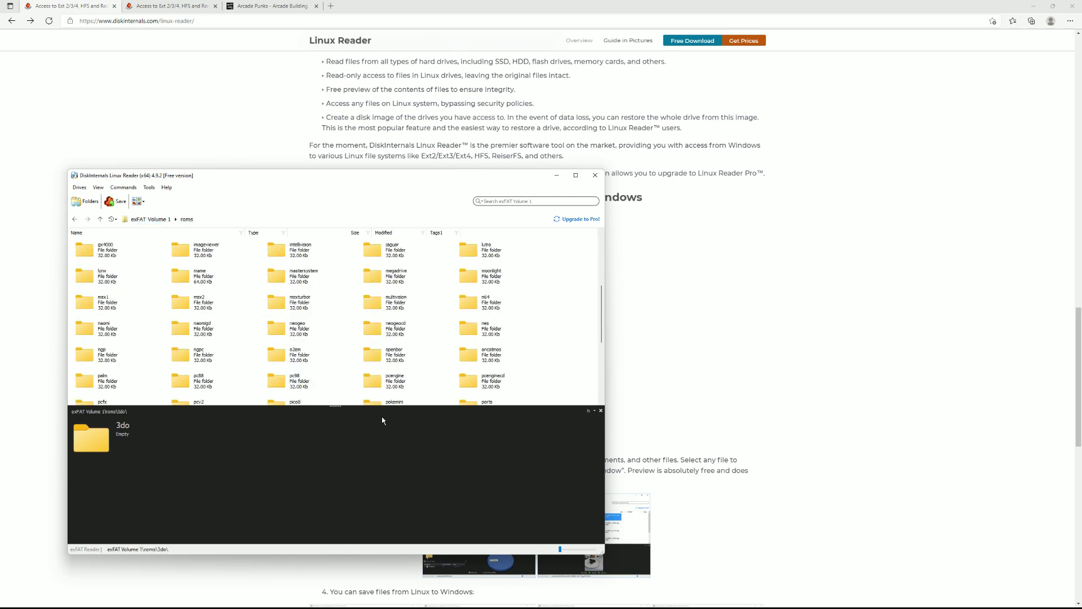
double_click(468, 328)
key("ctrl+a")
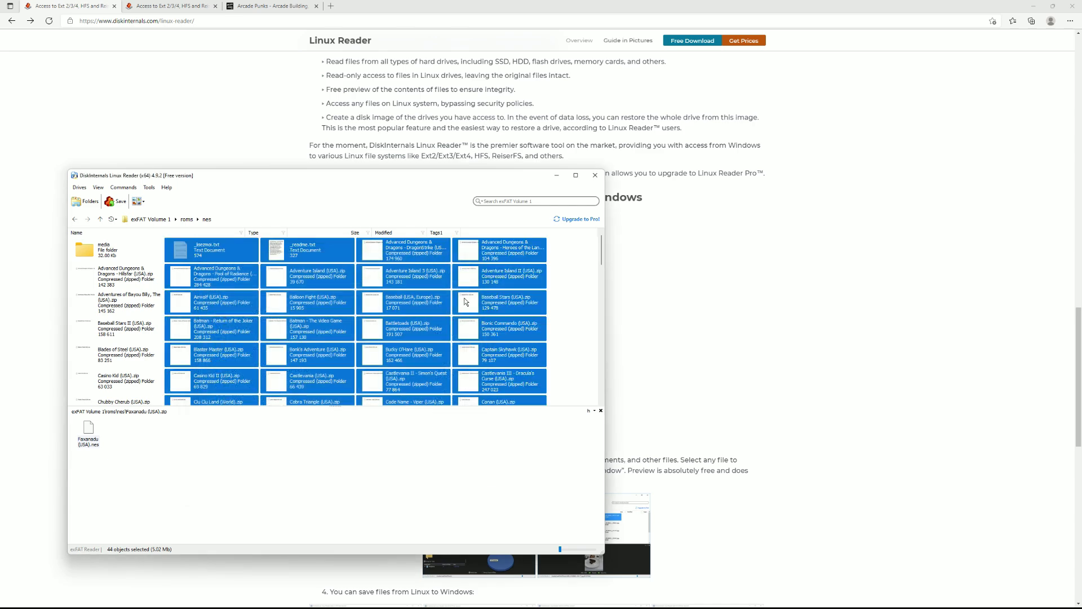
key("Home")
scroll(463, 392, "down", 5)
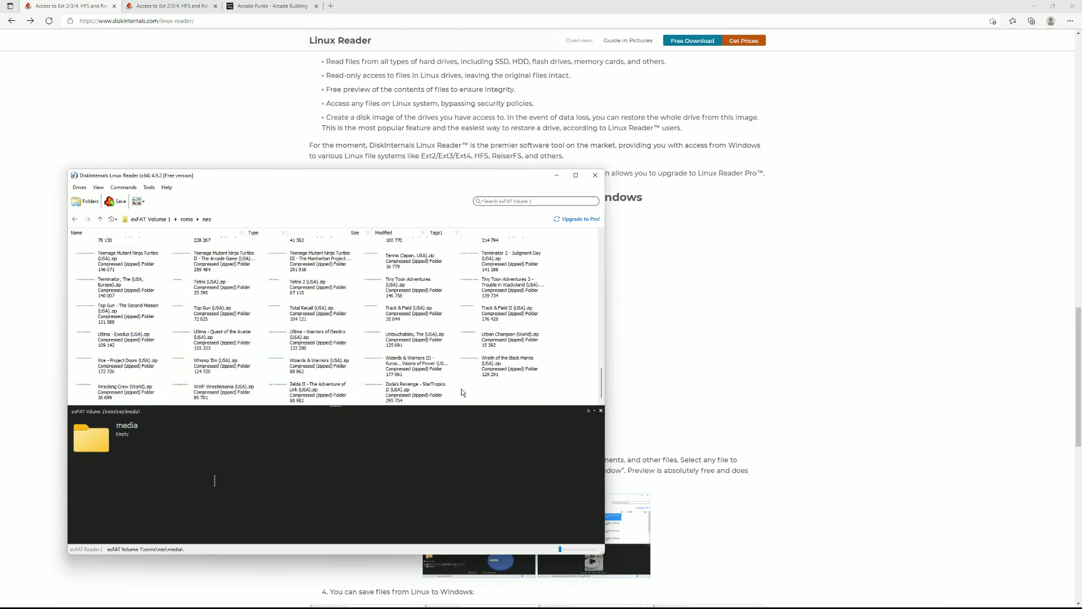
left_click(502, 377, "shift")
Export the selected ROMs, excluding the media folder, to a new Documents folder
right_click(487, 366)
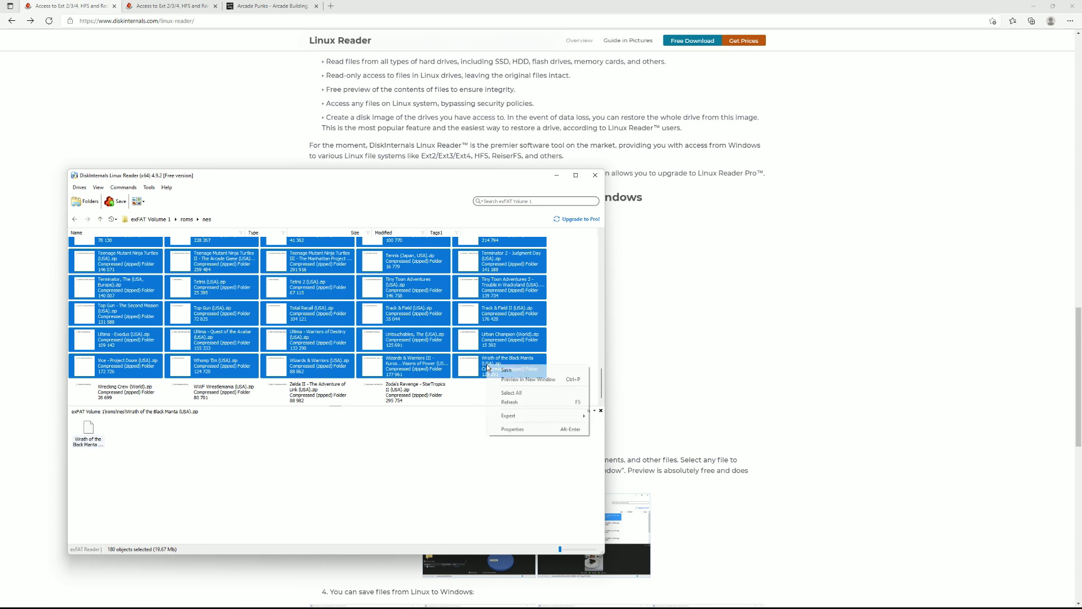
left_click(107, 202)
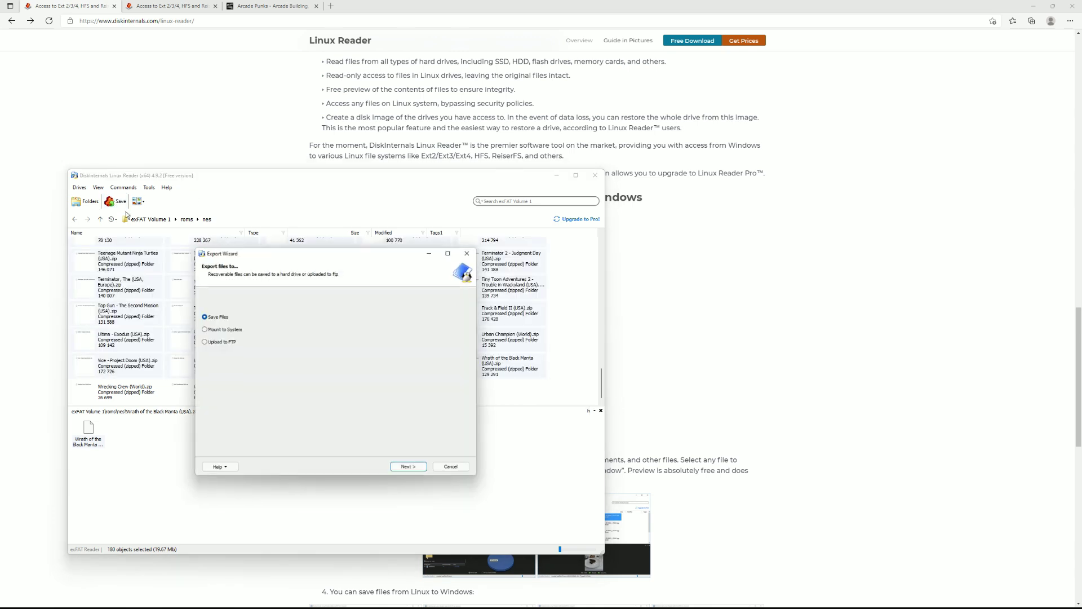
left_click(409, 469)
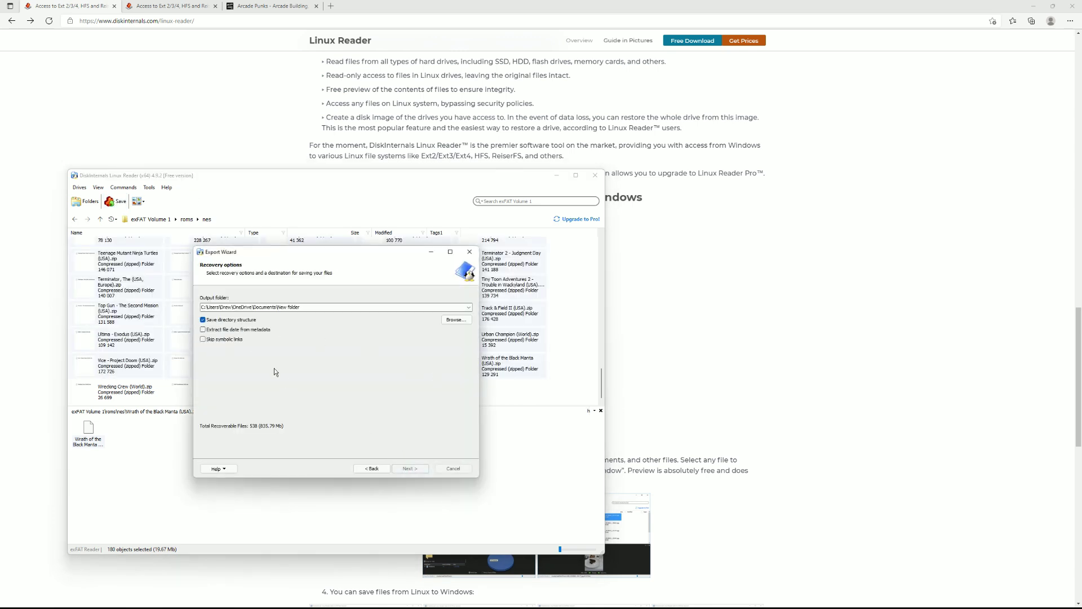
left_click(409, 469)
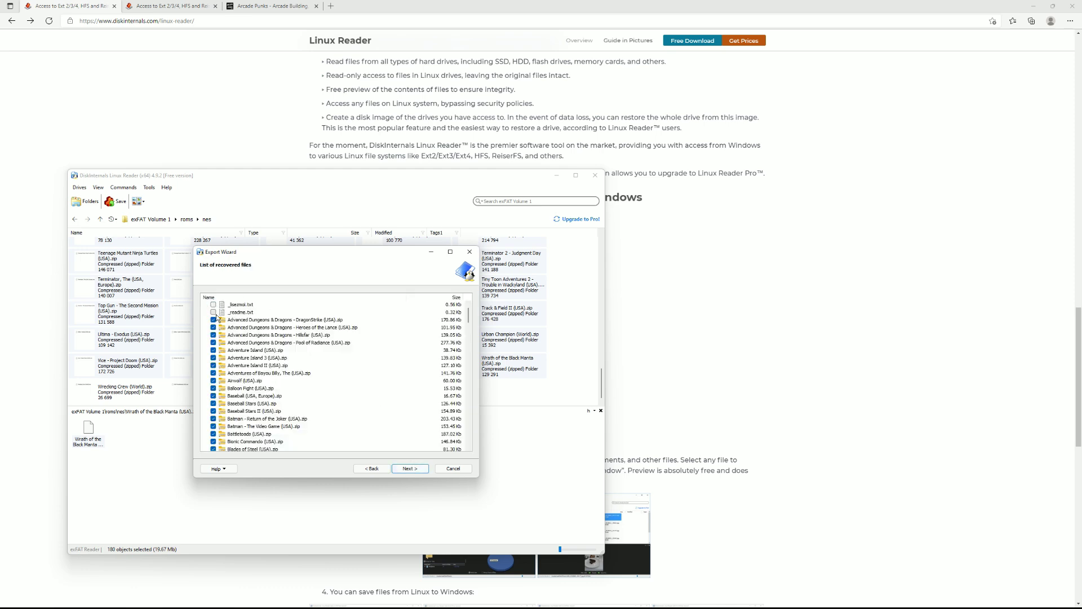
scroll(251, 372, "down", 16)
scroll(258, 385, "down", 2)
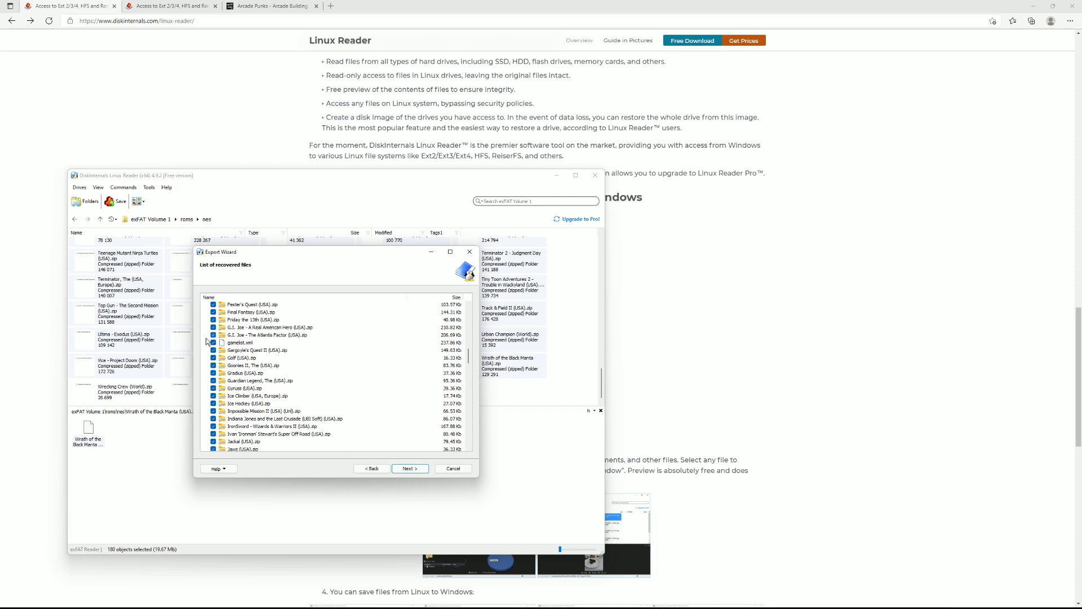
scroll(298, 403, "down", 9)
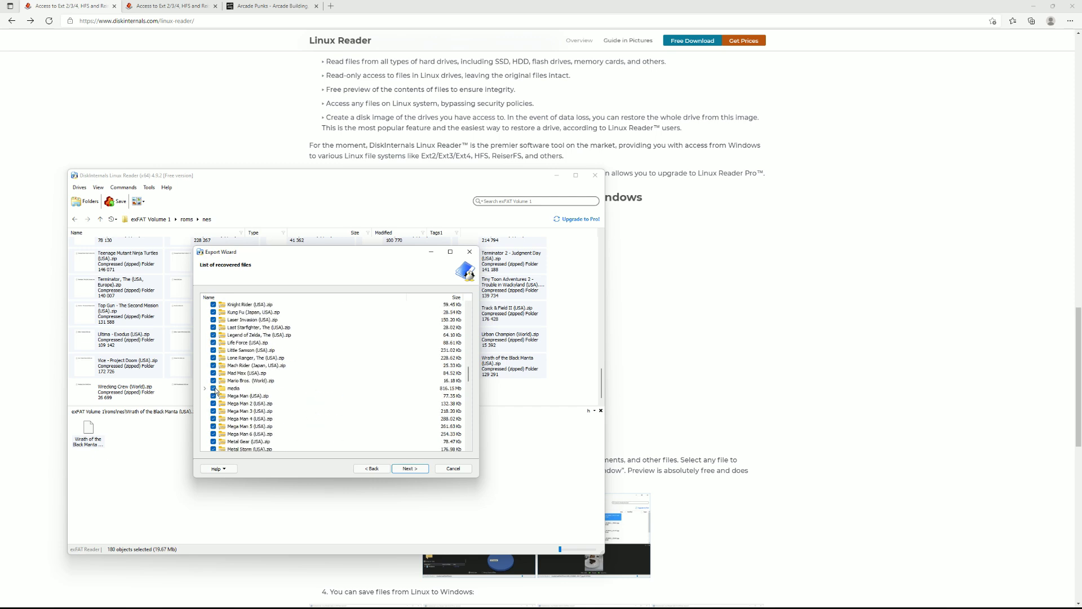
left_click(213, 388)
left_click(205, 388)
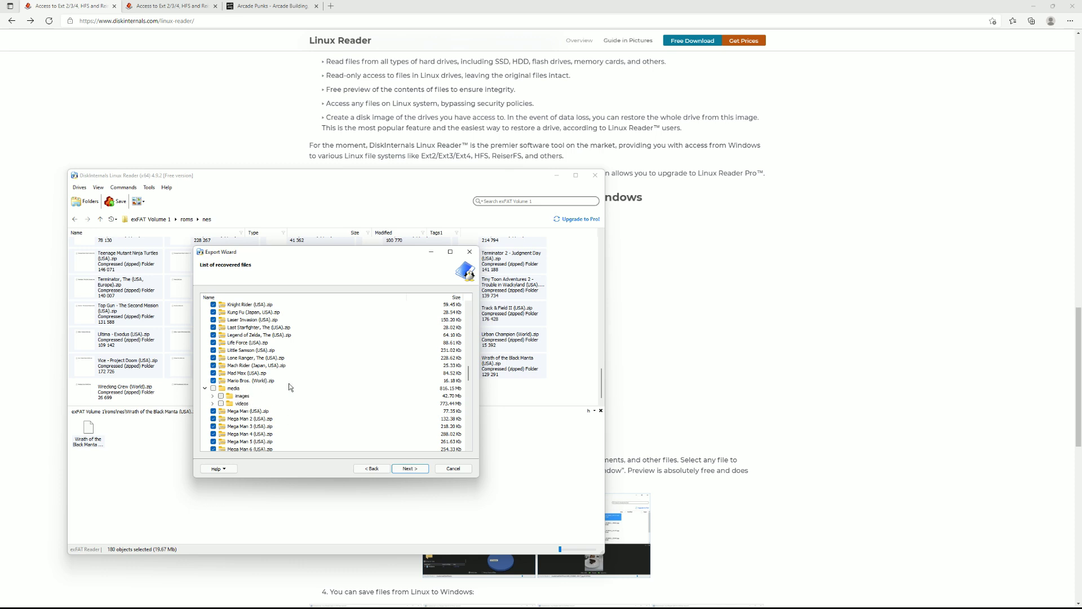
left_click(409, 469)
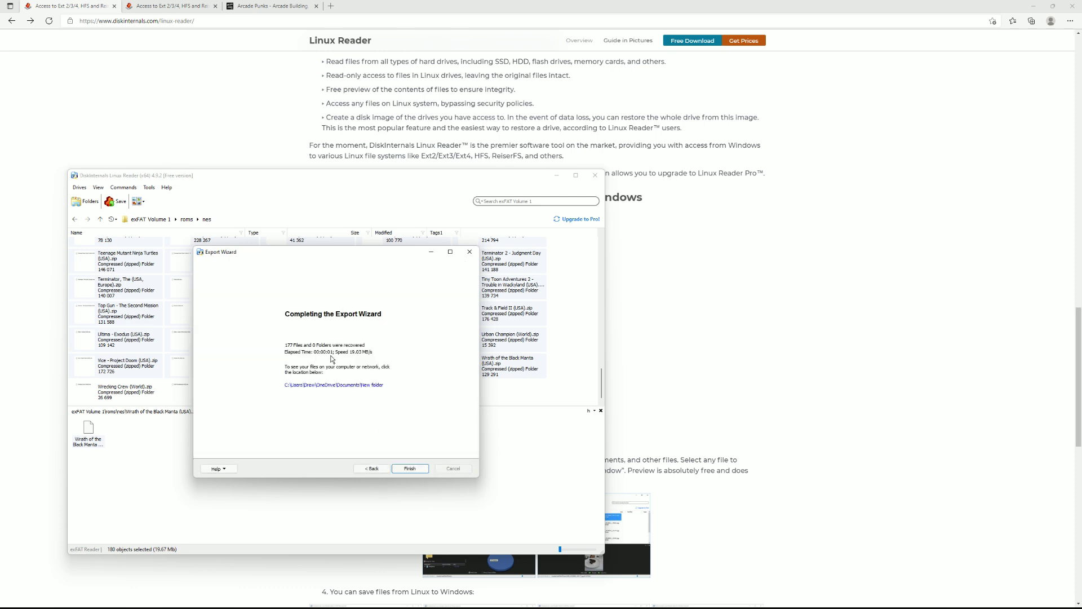
Finish the export, show the Folders tree, and return to the top of exFAT Volume 1 (SHARE)
left_click(419, 471)
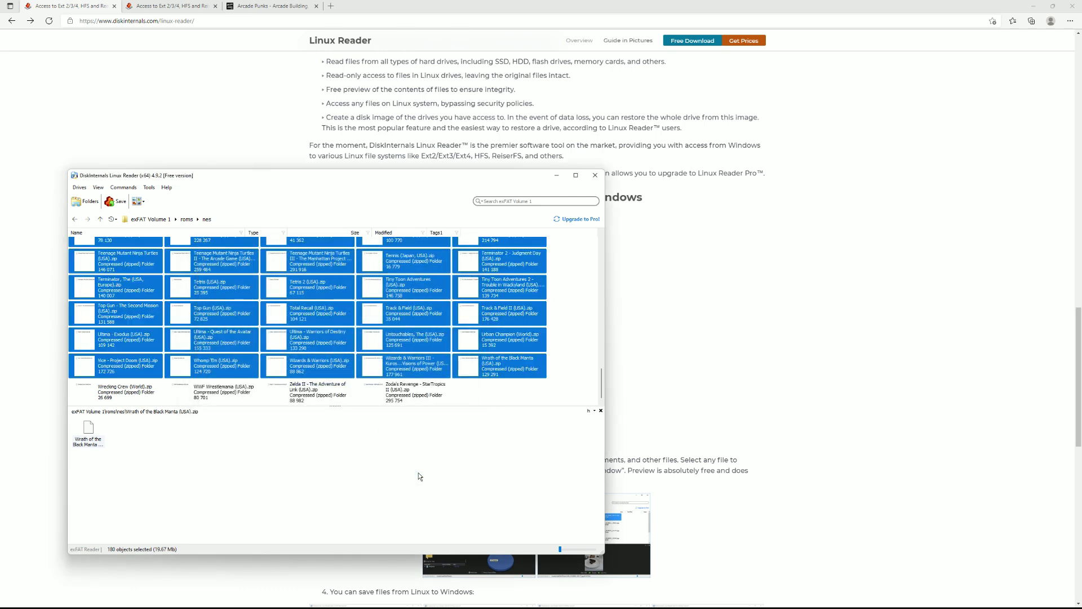
left_click(91, 203)
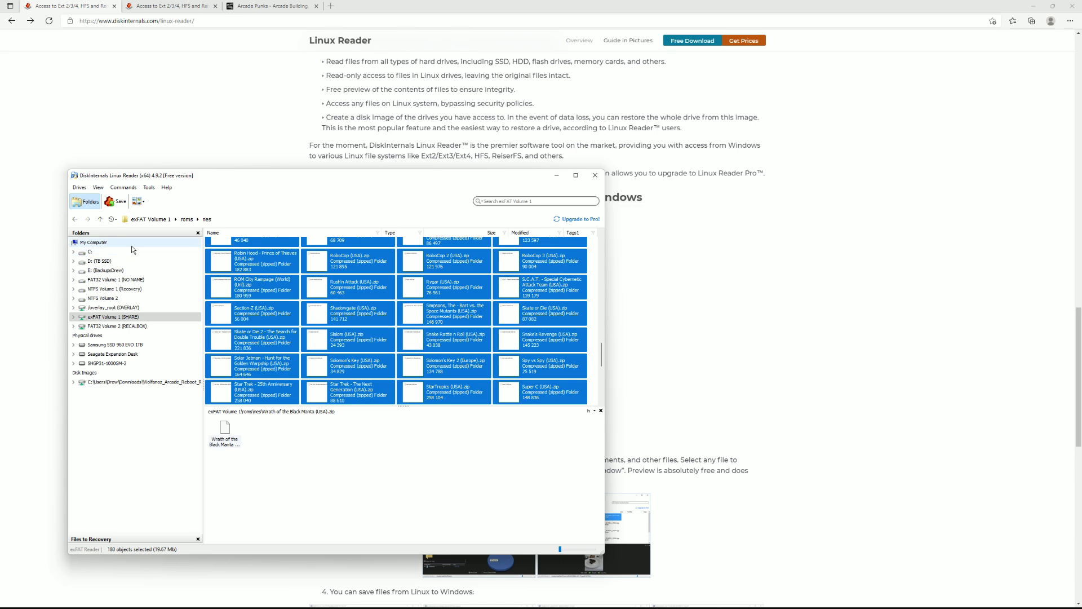
left_click(105, 316)
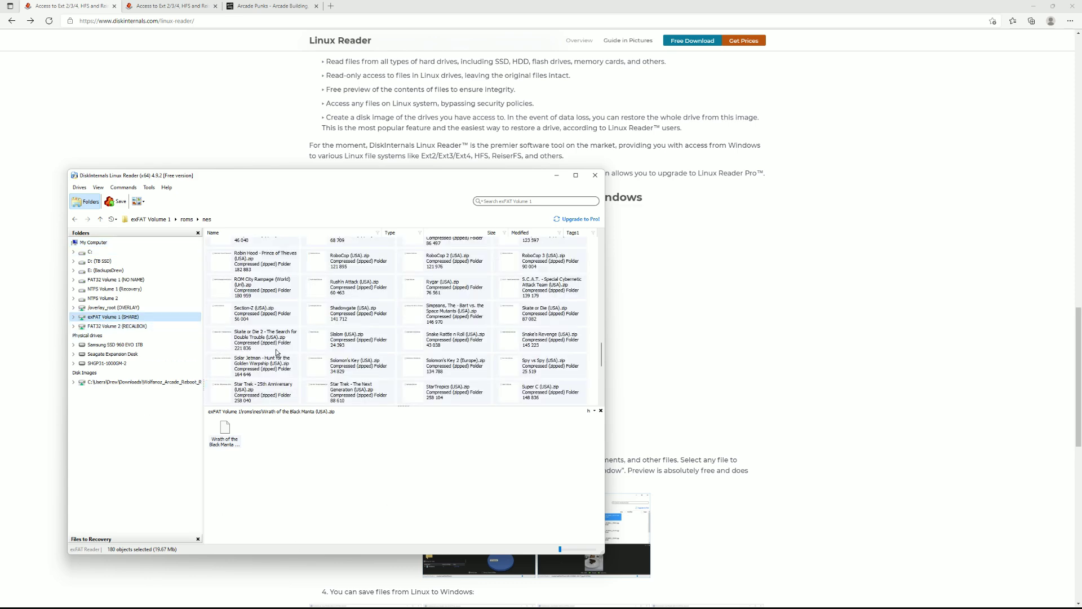
left_click(152, 220)
left_click(80, 187)
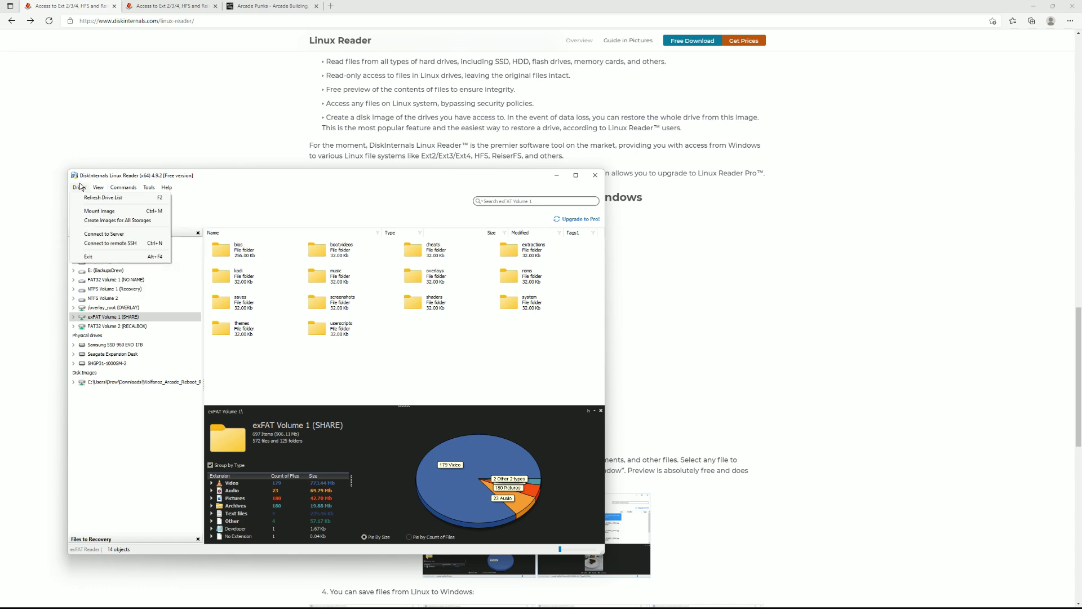
Maximize the window and mount the 512GB RETRO-BLISS-REVOLUTION Pi4 raw image from E:\Pie
left_click(575, 174)
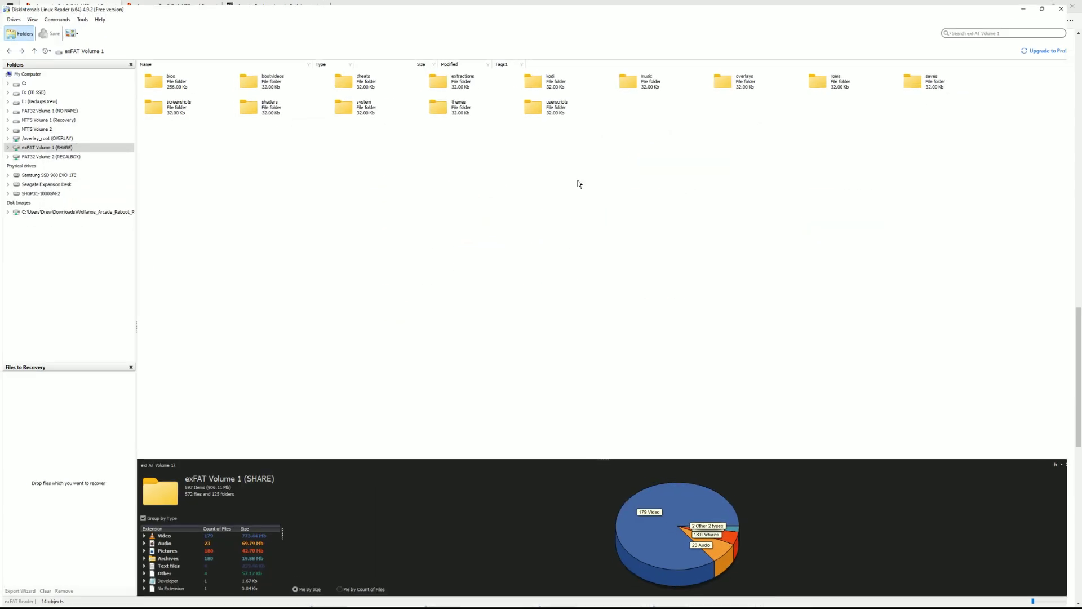
left_click(11, 15)
left_click(22, 39)
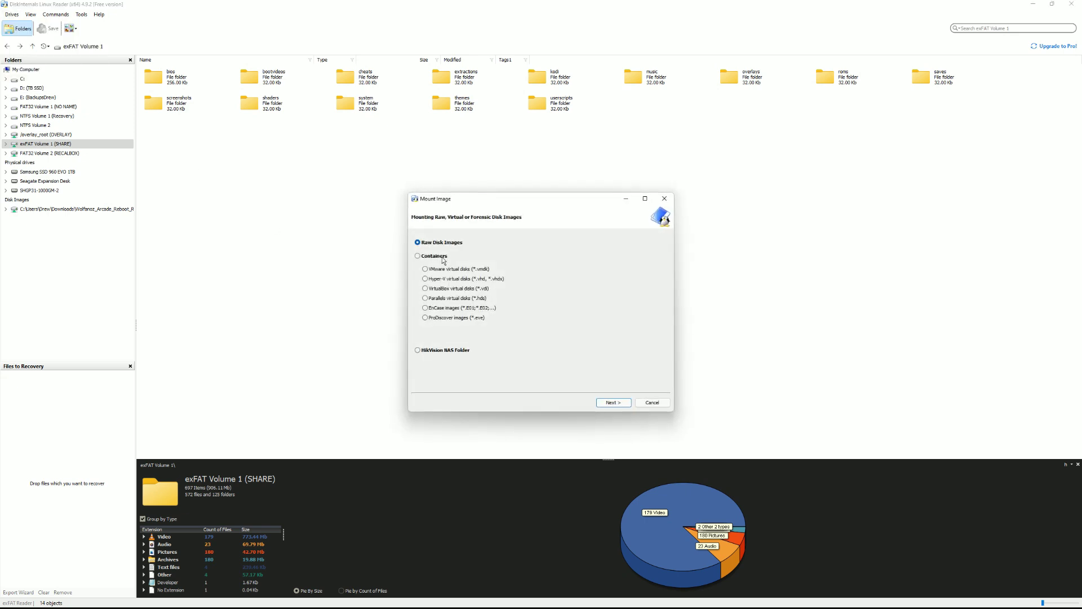
left_click(613, 402)
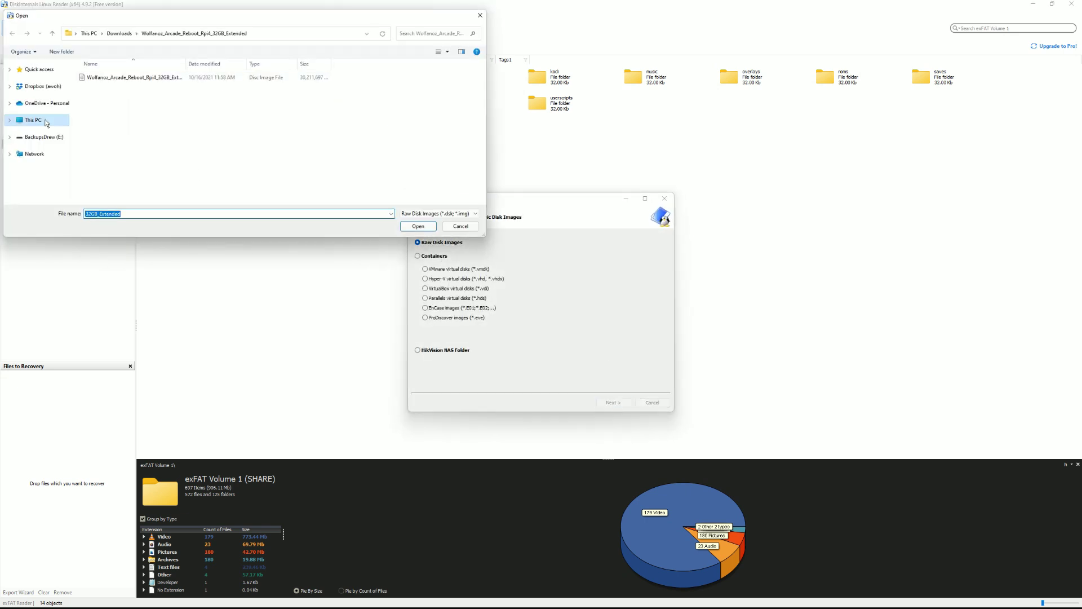
left_click(9, 137)
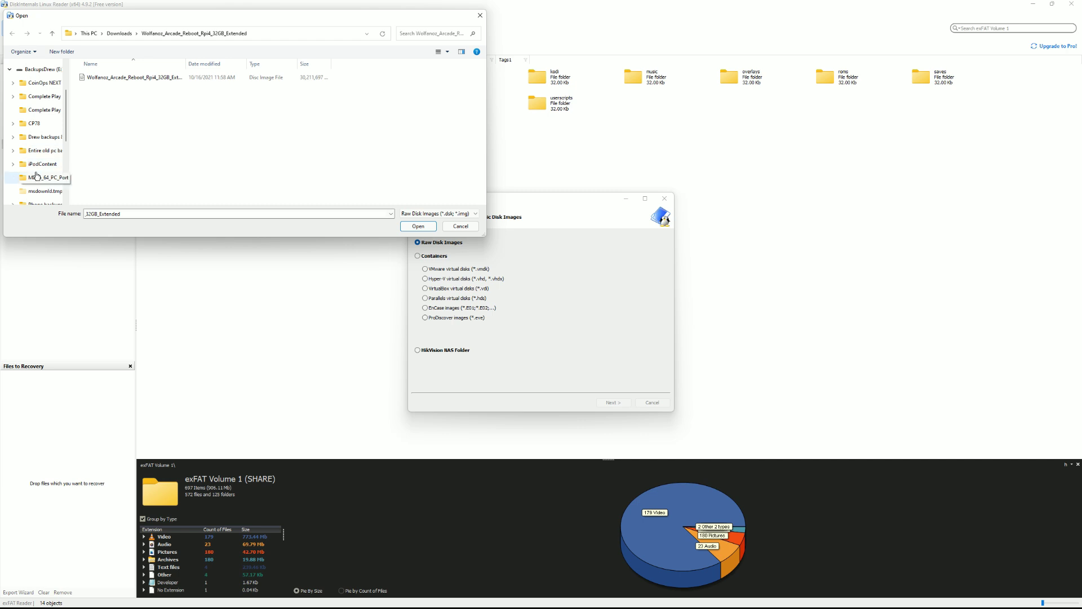
scroll(40, 169, "down", 2)
scroll(50, 207, "down", 1)
left_click(42, 187)
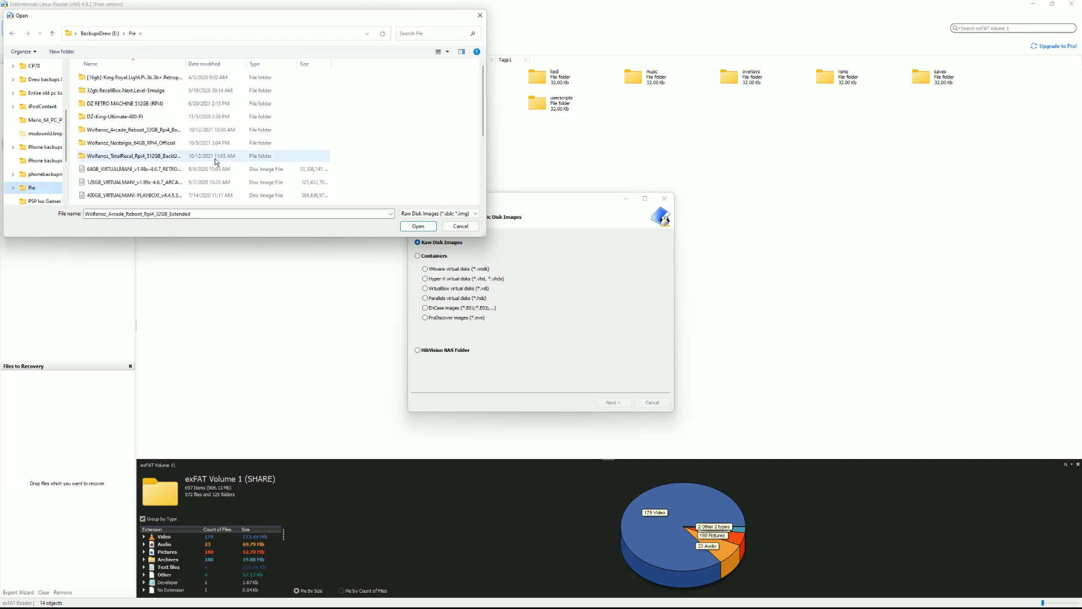
scroll(214, 157, "down", 1)
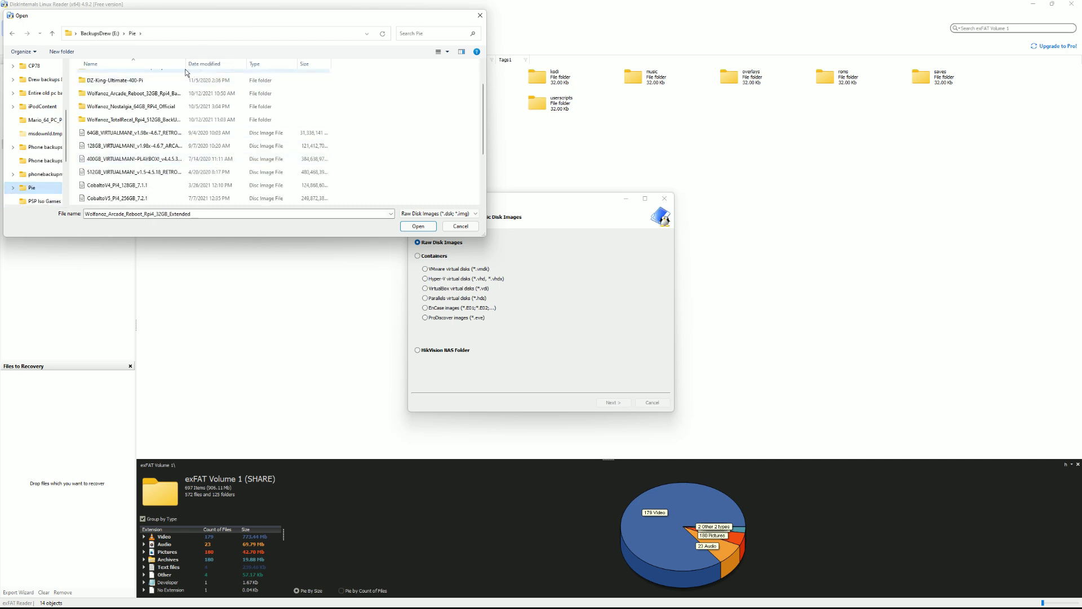
left_click_drag(186, 64, 304, 64)
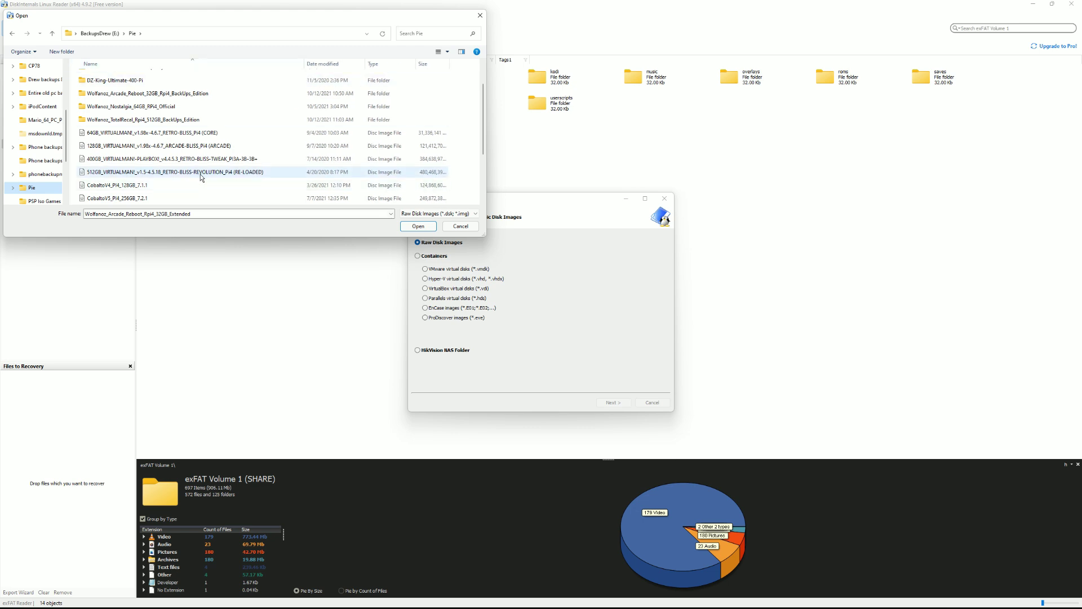
double_click(201, 172)
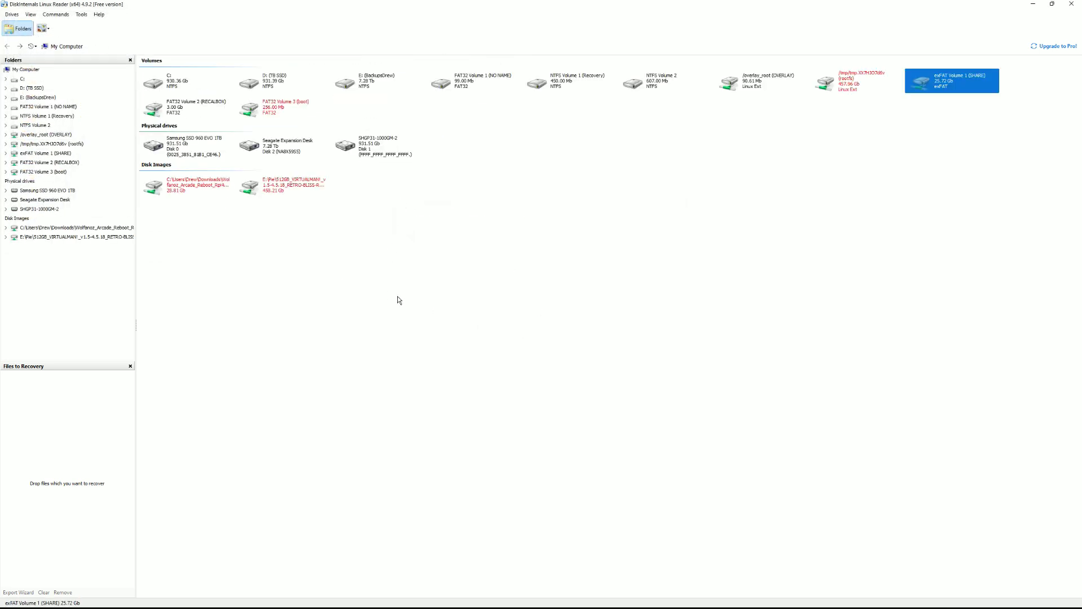
Open the 512GB image's rootfs volume and browse to home/pi/RetroPie/roms/snes
left_click(193, 188)
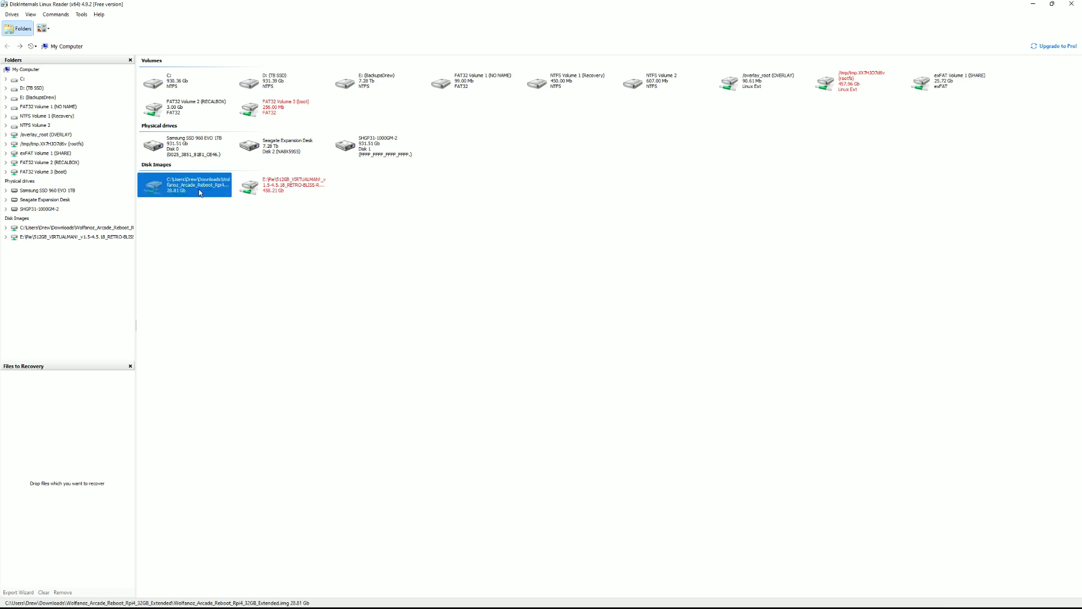
left_click(311, 187)
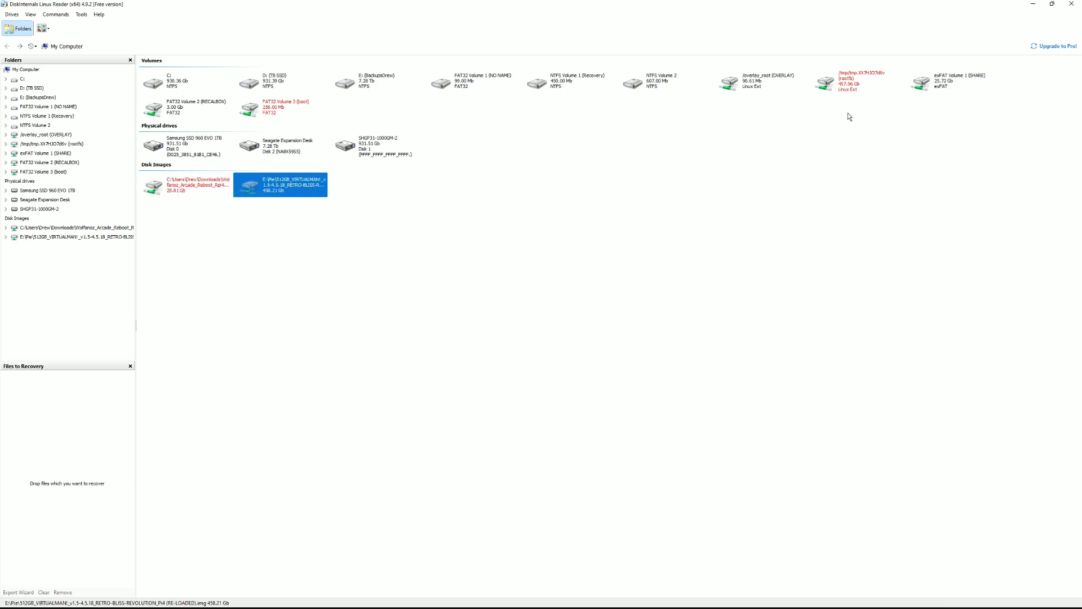
left_click(849, 85)
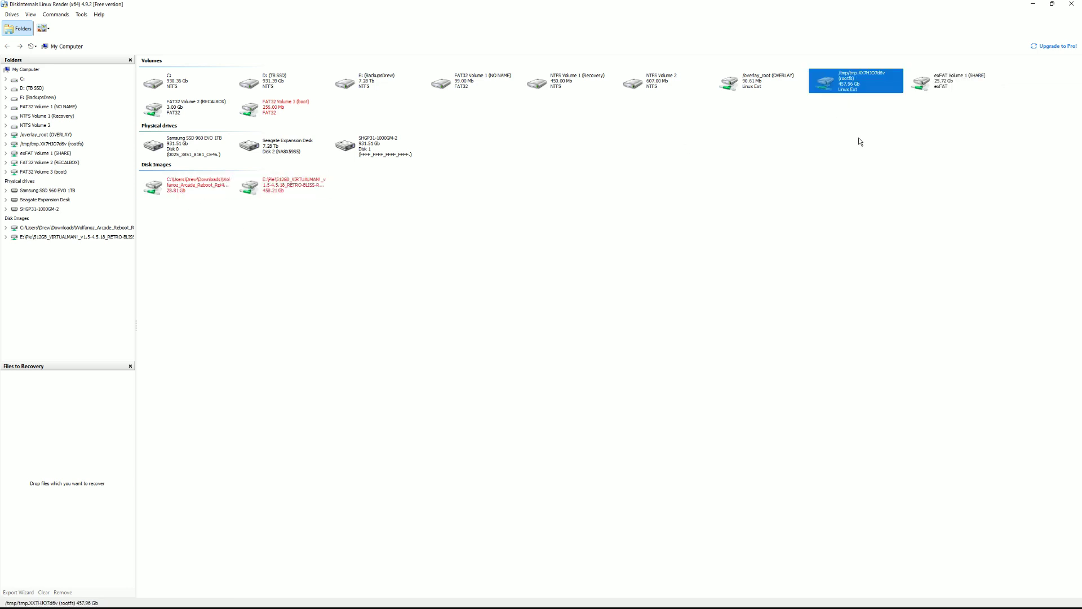
double_click(849, 84)
left_click(447, 217)
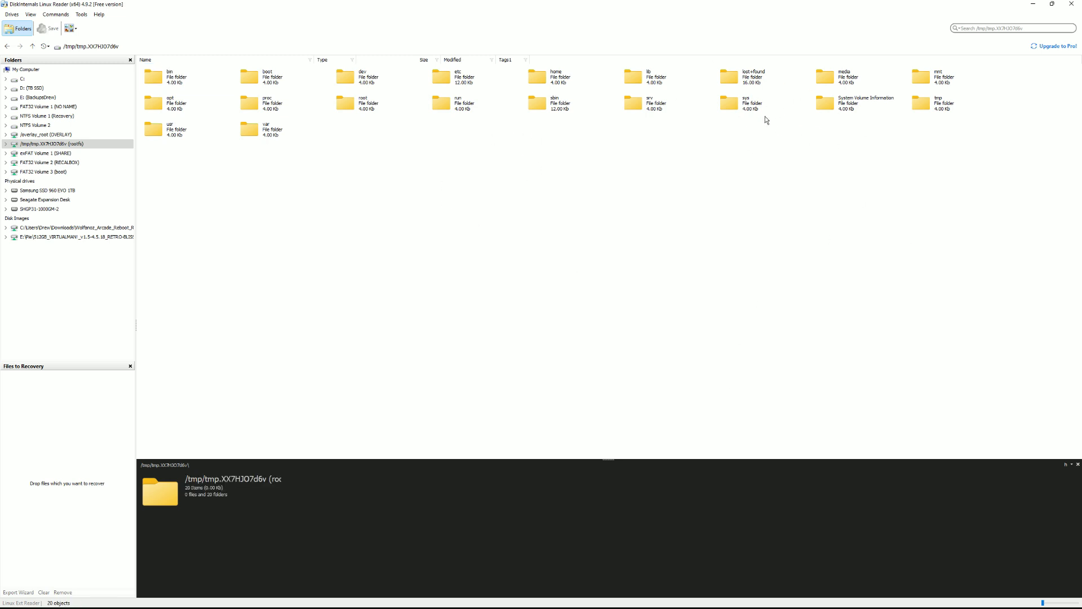
double_click(544, 81)
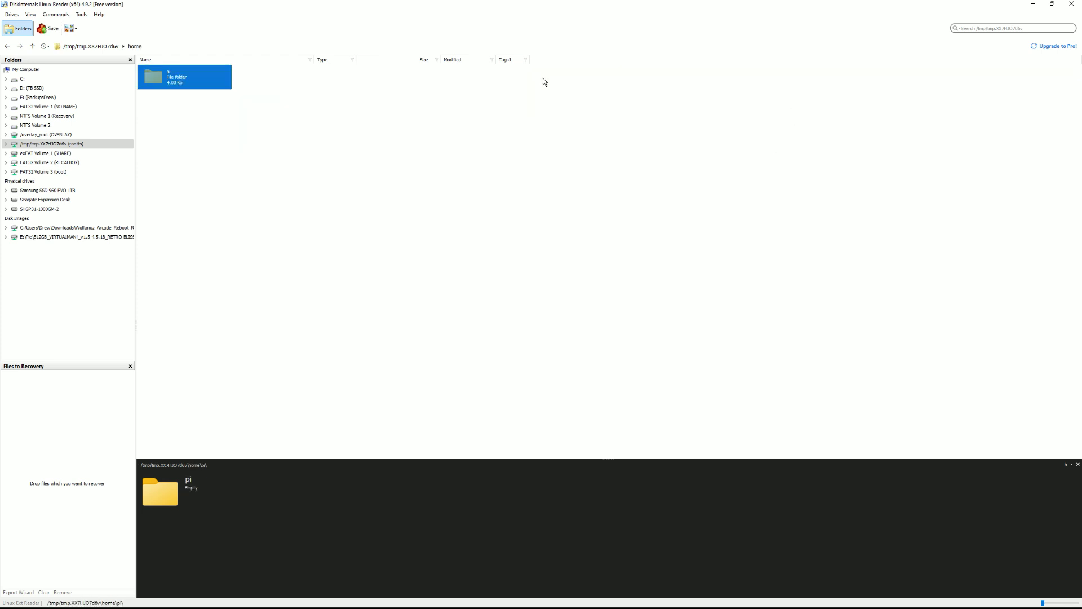
double_click(176, 85)
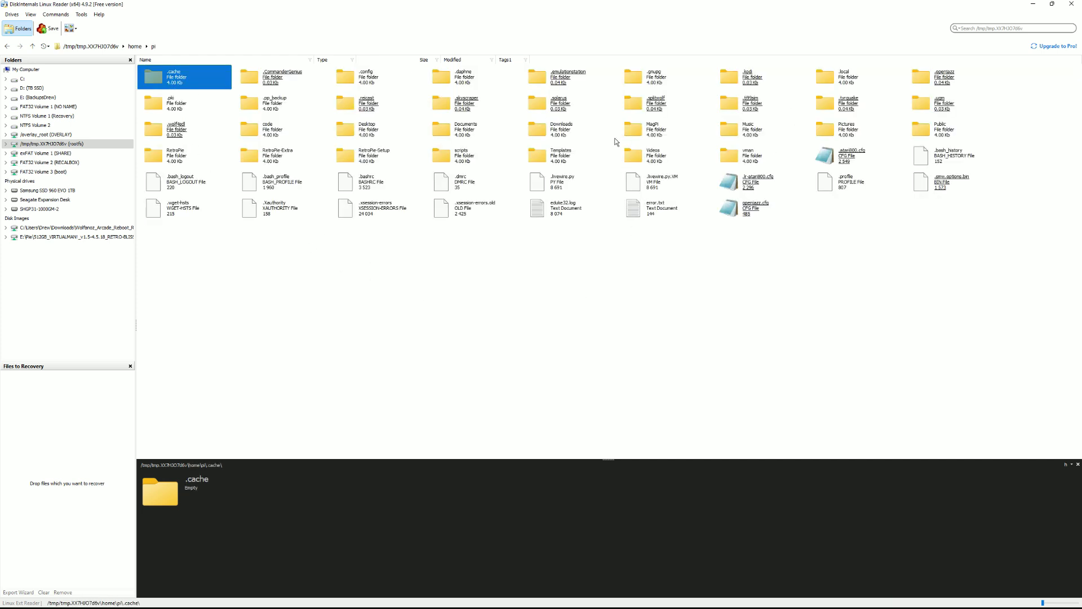
double_click(151, 158)
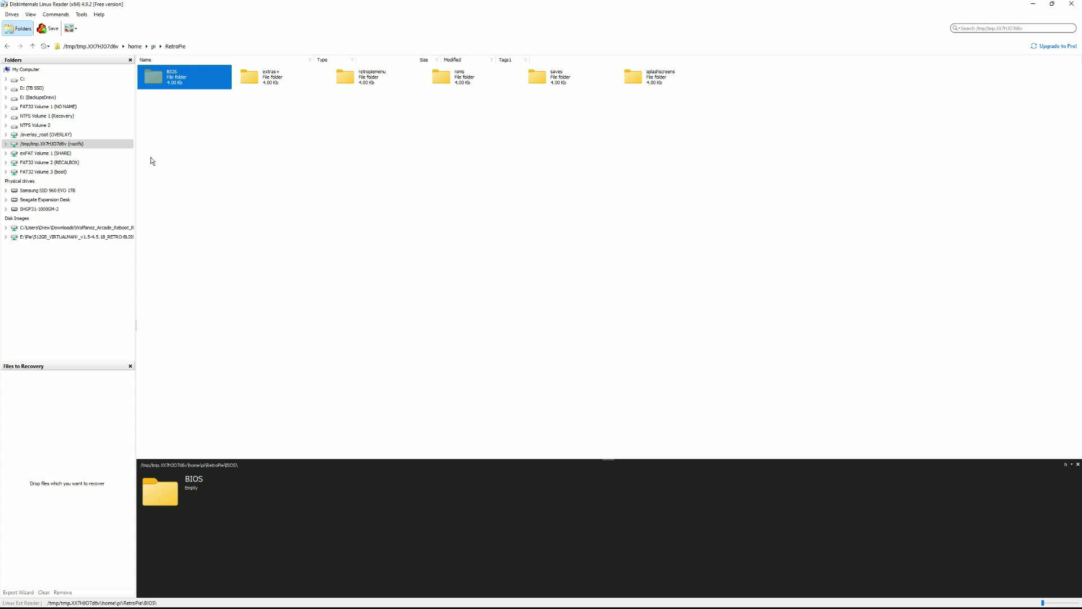
double_click(450, 82)
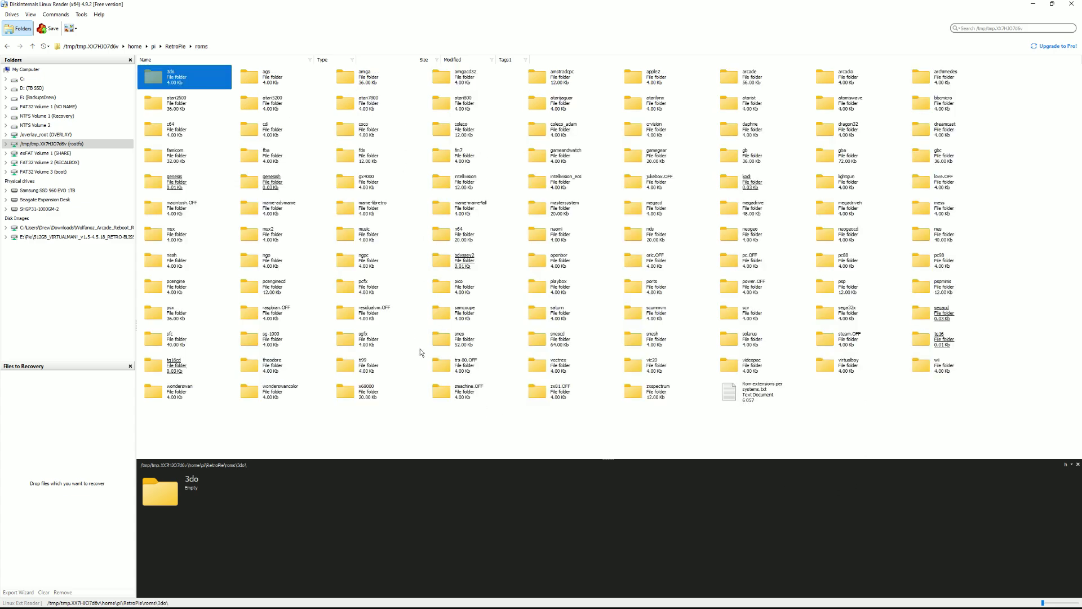
double_click(460, 338)
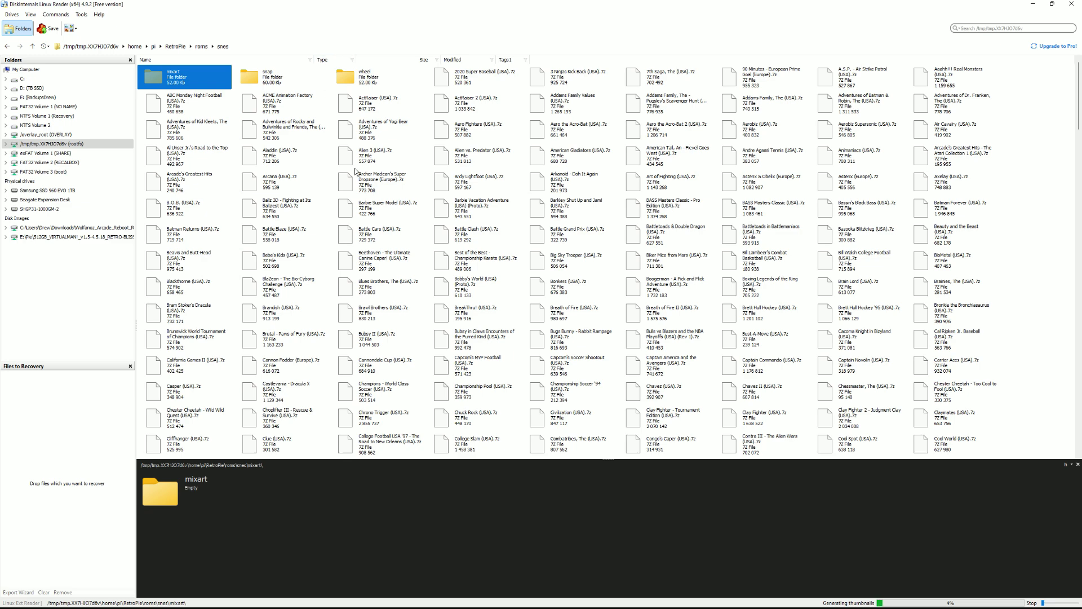
Select all 792 SNES ROM files (589.80 Mb) and open the Export Wizard via Save
left_click(458, 72)
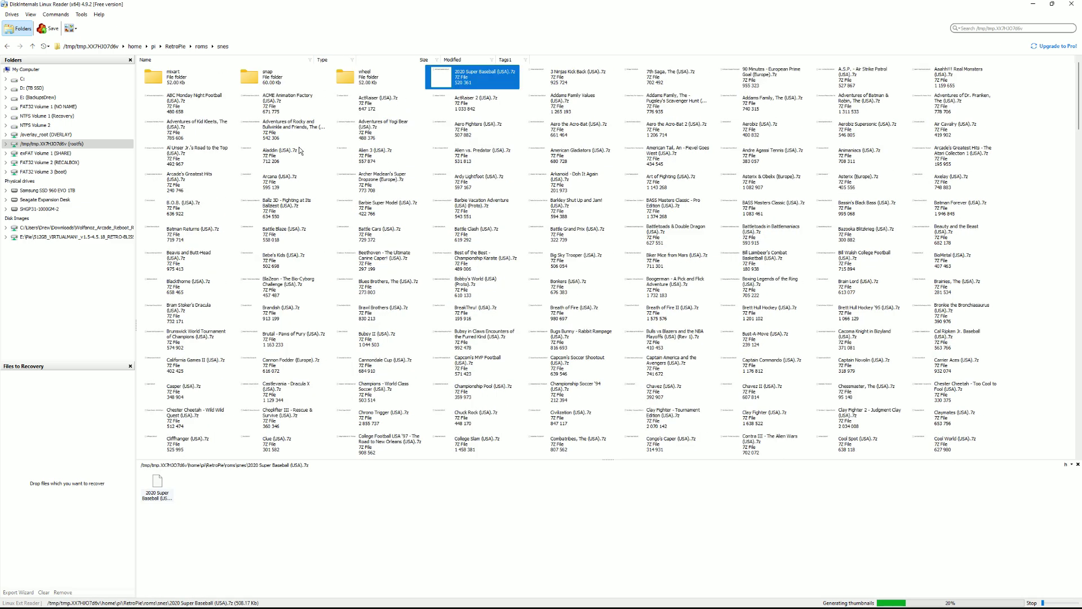
left_click(174, 71)
scroll(581, 270, "down", 15)
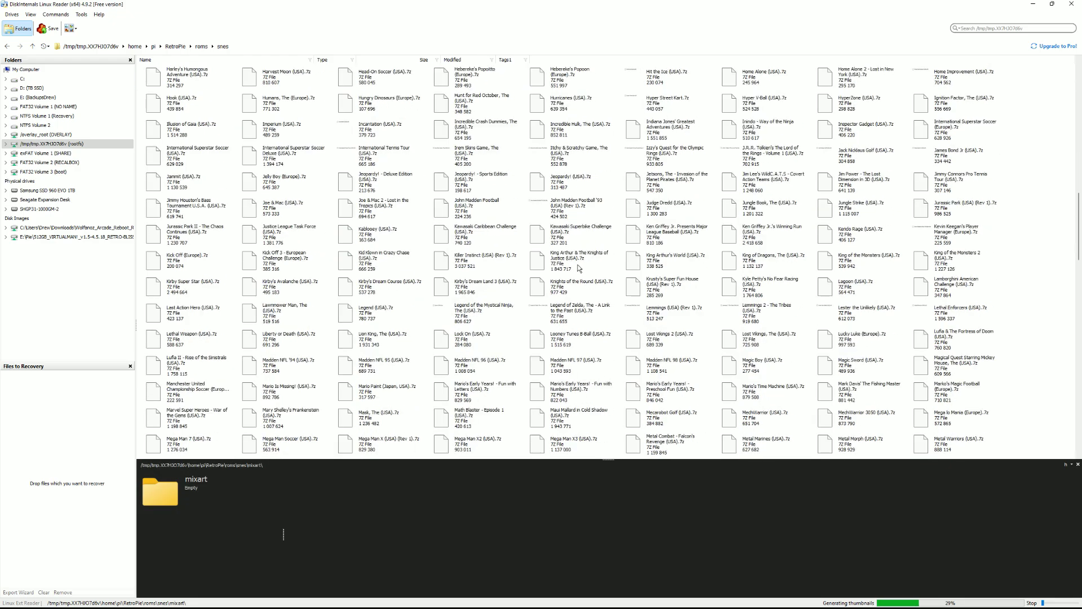
scroll(581, 269, "down", 15)
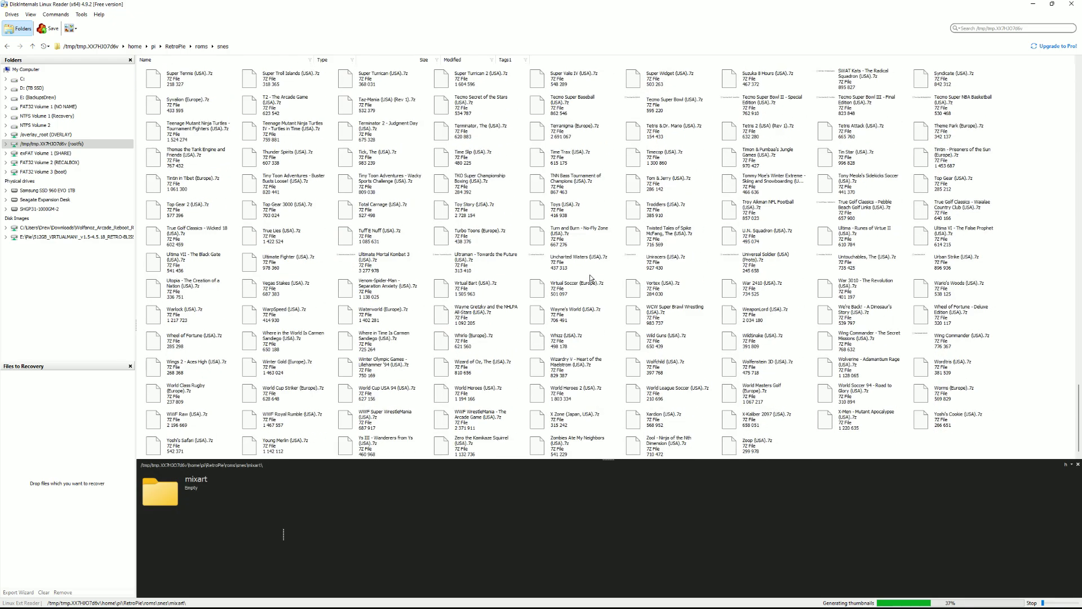
left_click(916, 430, "shift")
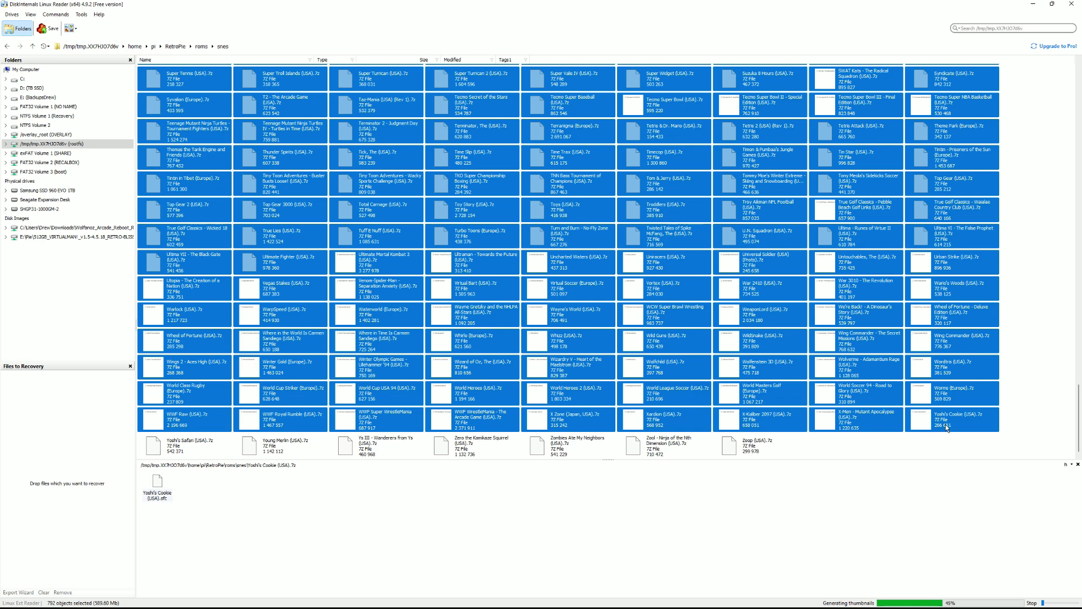
left_click(39, 26)
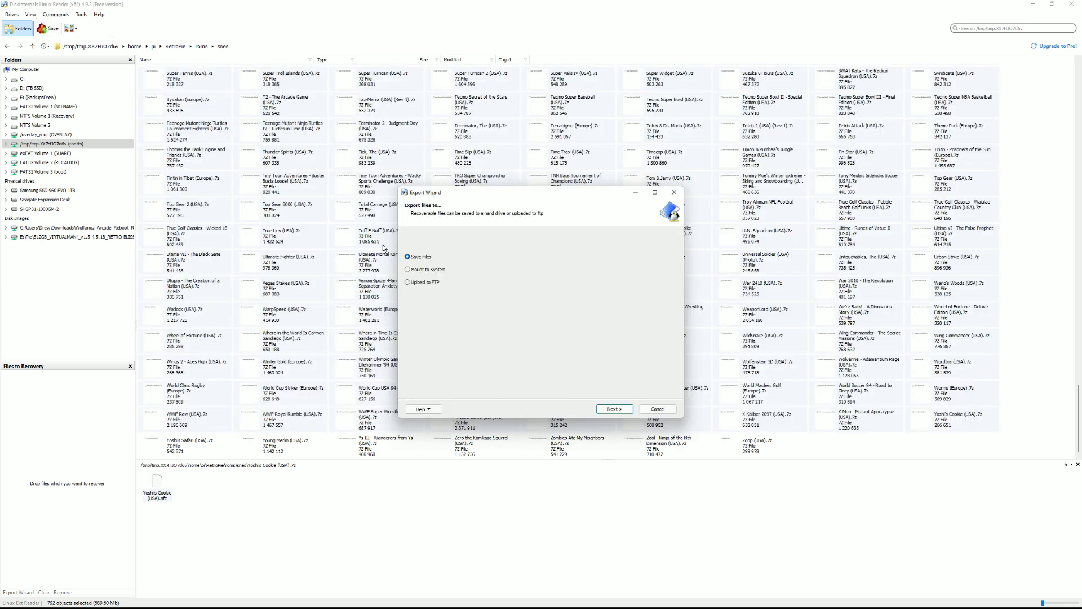
Choose to save the SNES files without keeping their original directory structure
left_click(614, 407)
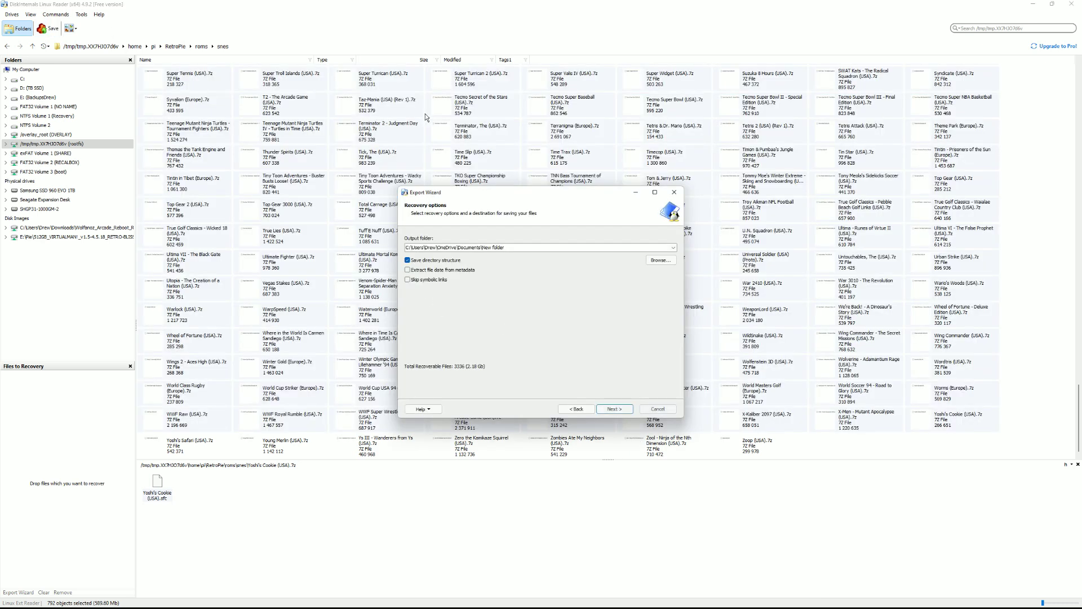
left_click(407, 260)
left_click(609, 411)
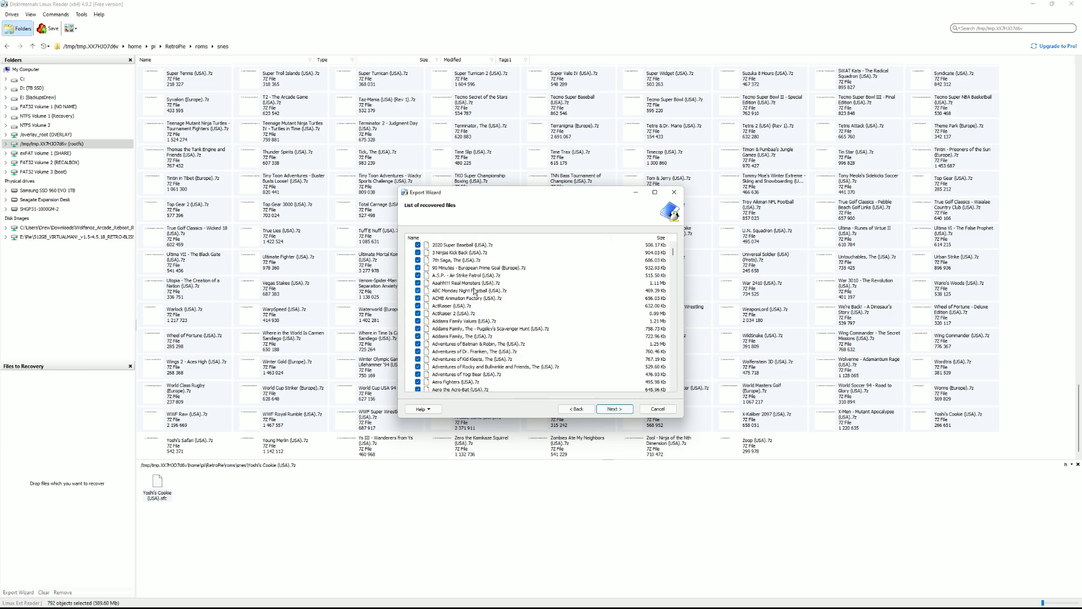
Review the file list and recover all 789 SNES ROMs into the Documents New folder
left_click_drag(677, 251, 678, 319)
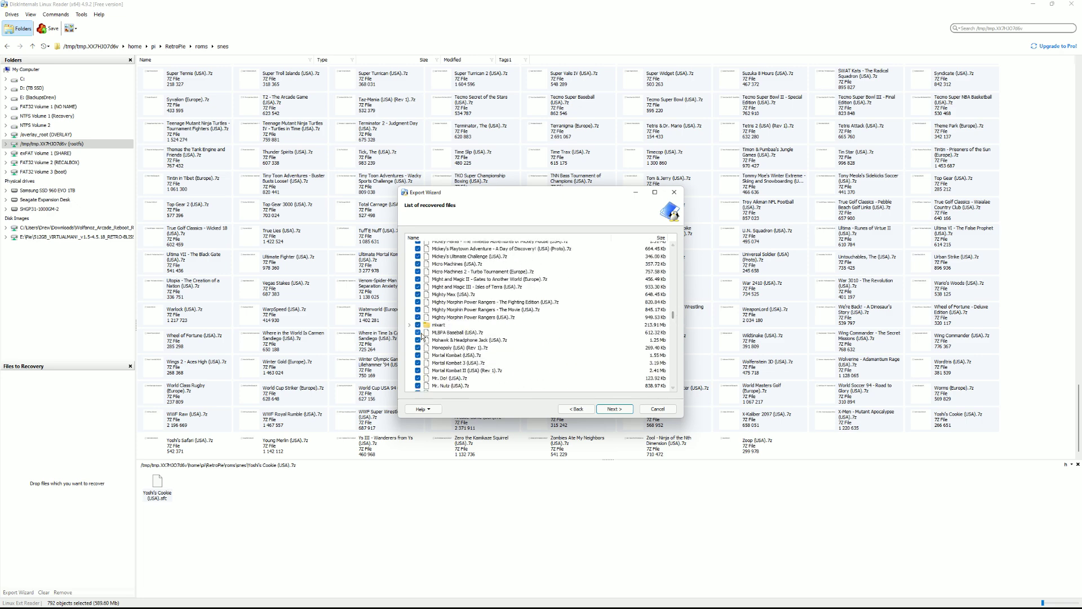
scroll(486, 327, "down", 15)
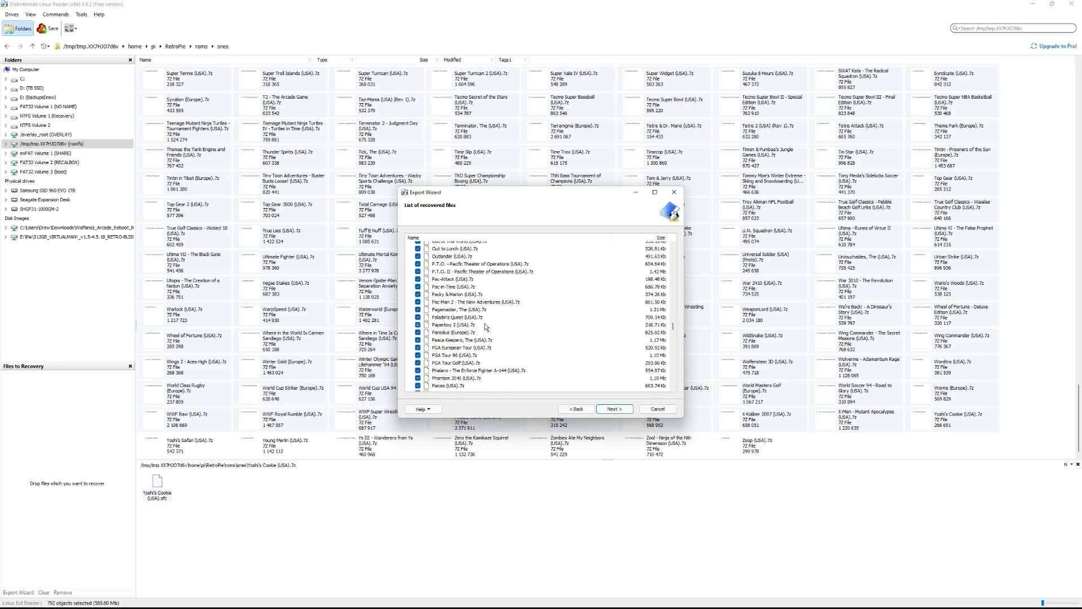
scroll(486, 327, "down", 20)
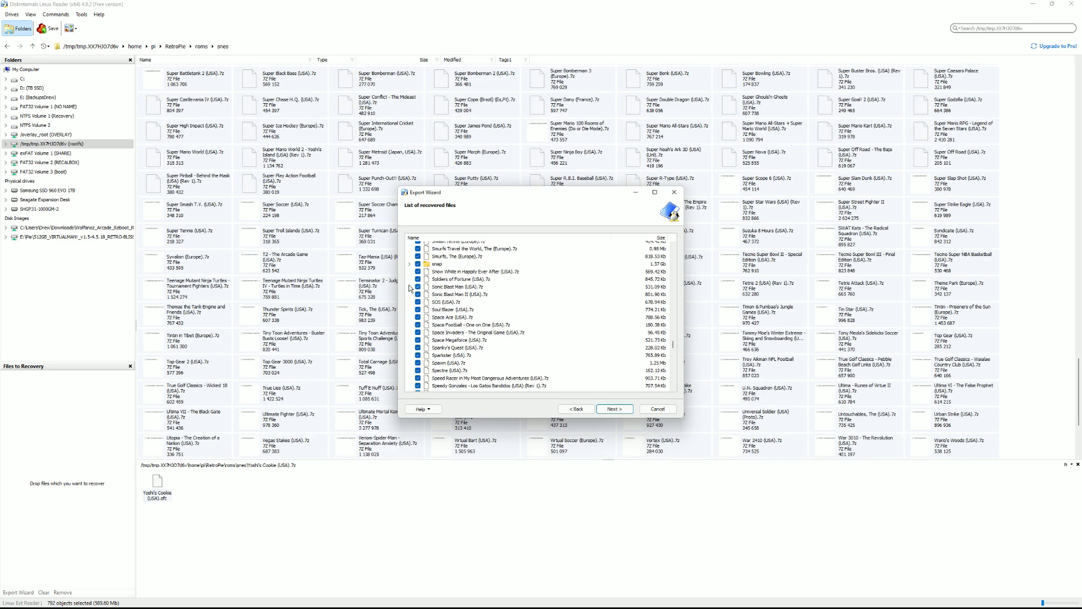
scroll(535, 363, "down", 20)
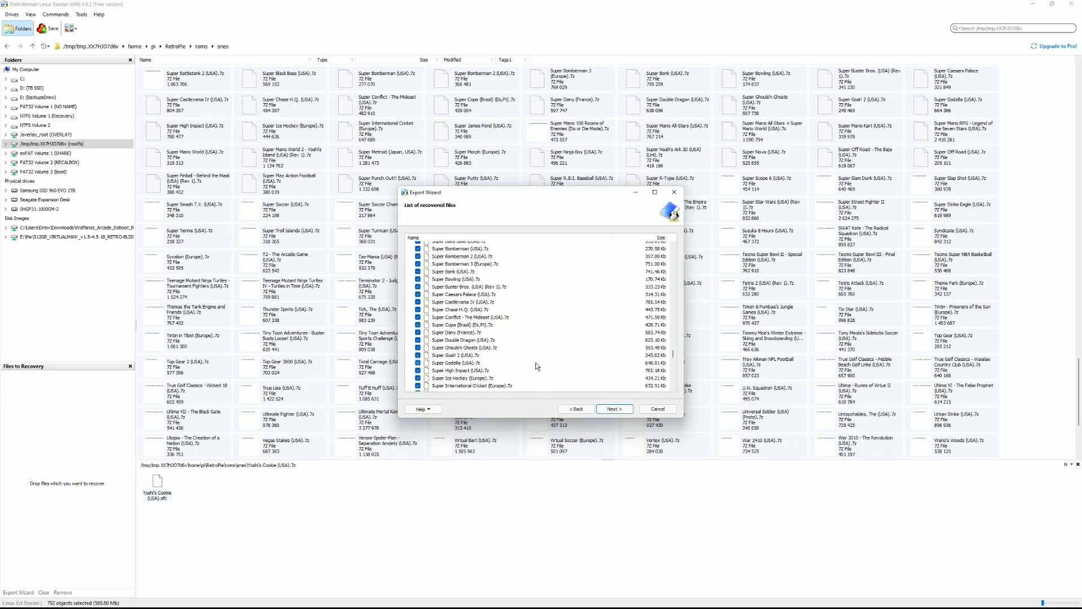
scroll(537, 364, "down", 20)
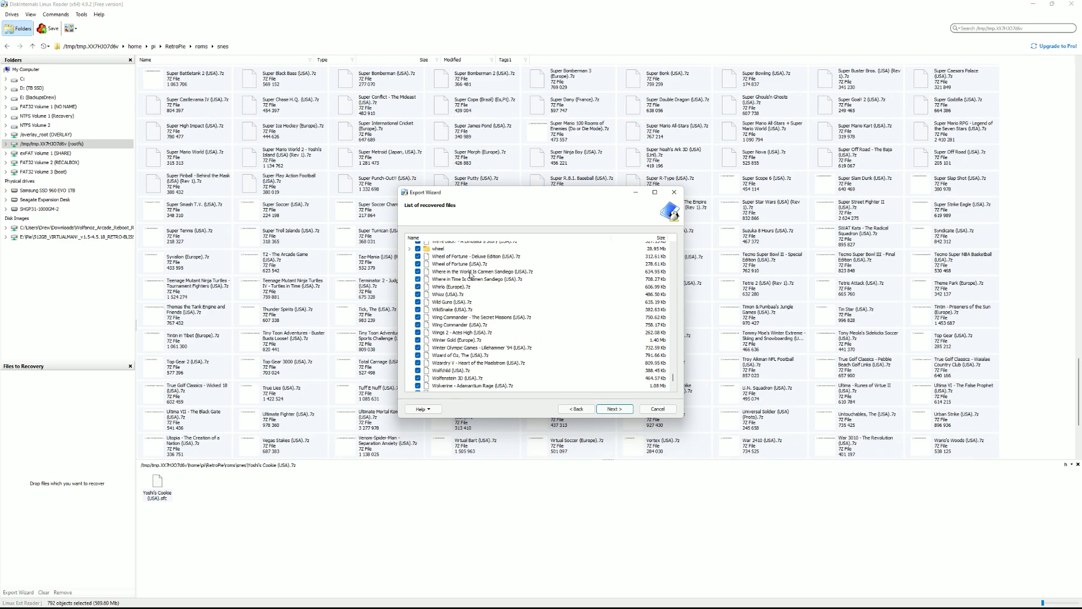
scroll(525, 316, "down", 10)
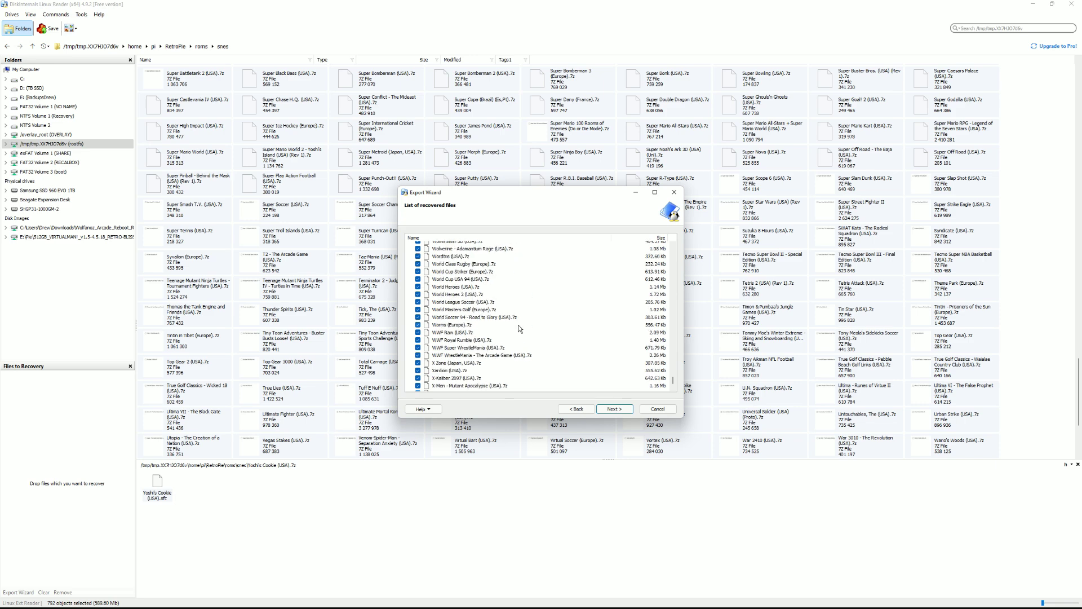
left_click(613, 408)
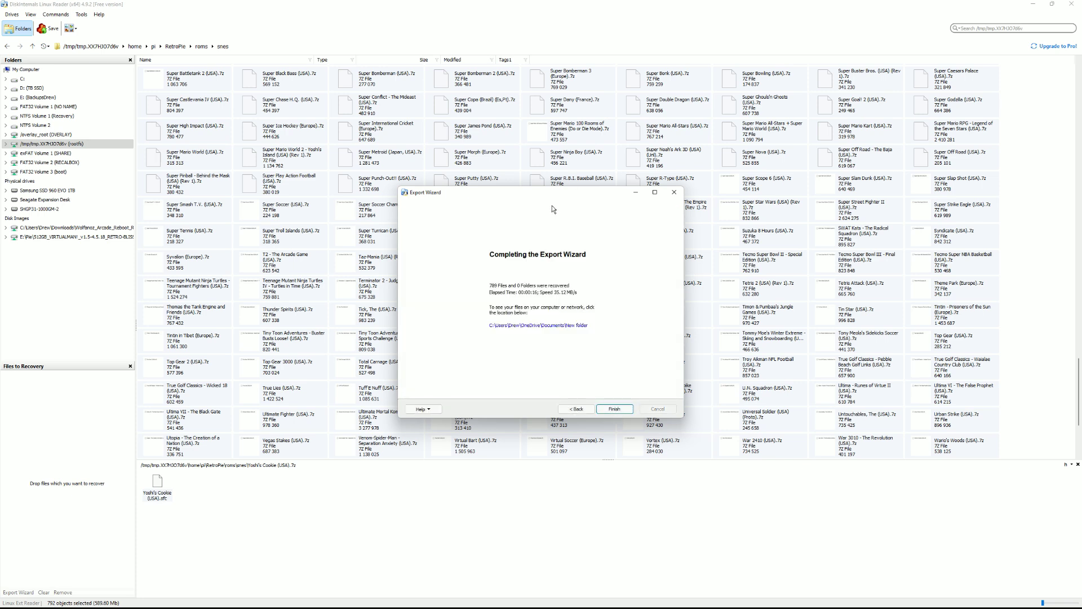
Close the wizard, return to My Computer to see RECALBOX (F:) and SHARE (G:), and open SHARE
left_click(624, 414)
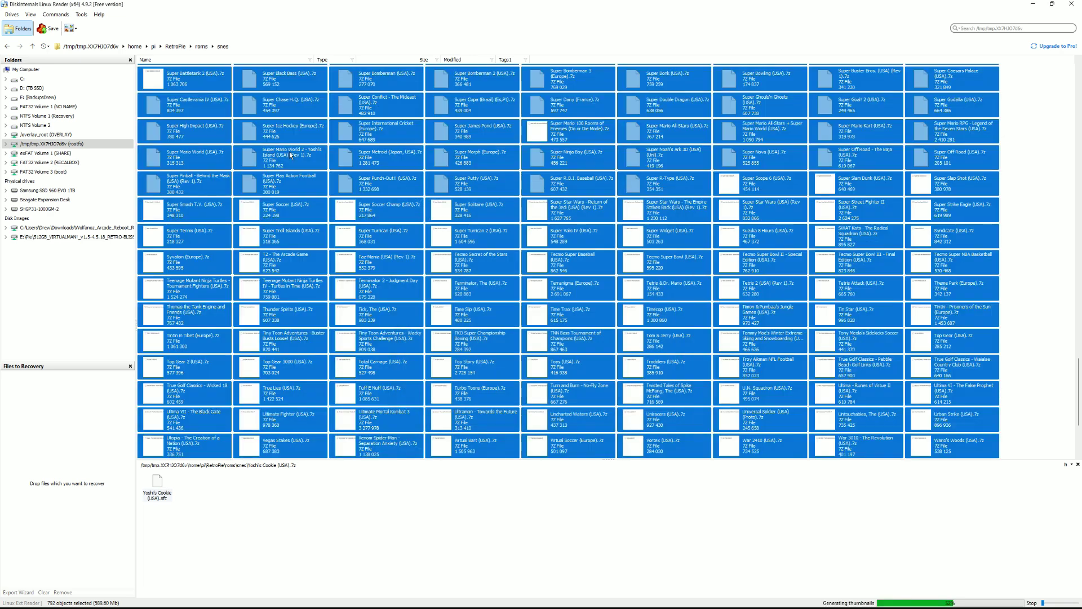
left_click(7, 47)
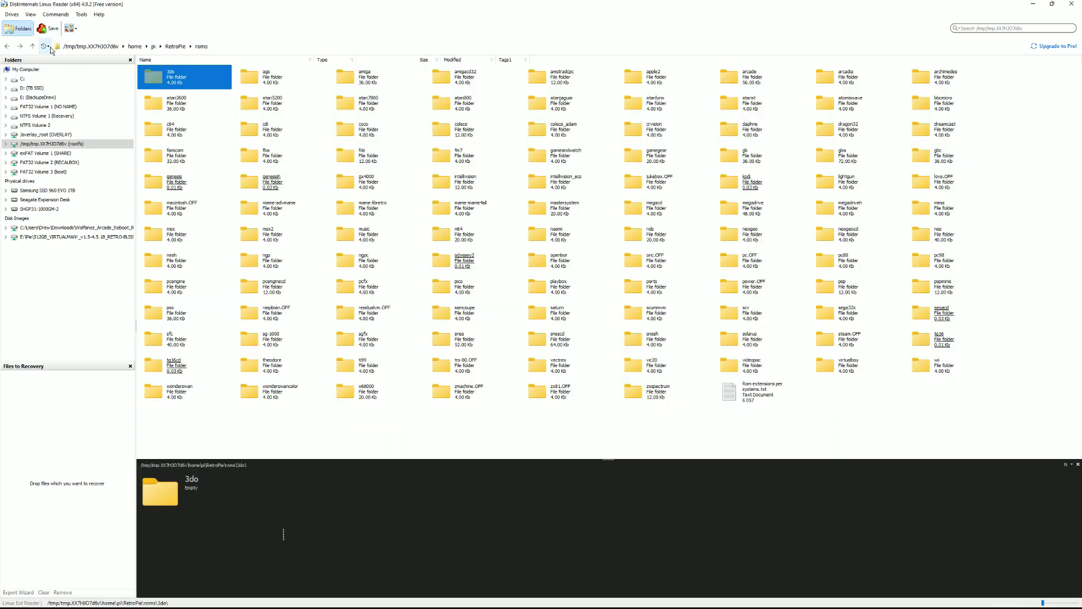
left_click(23, 69)
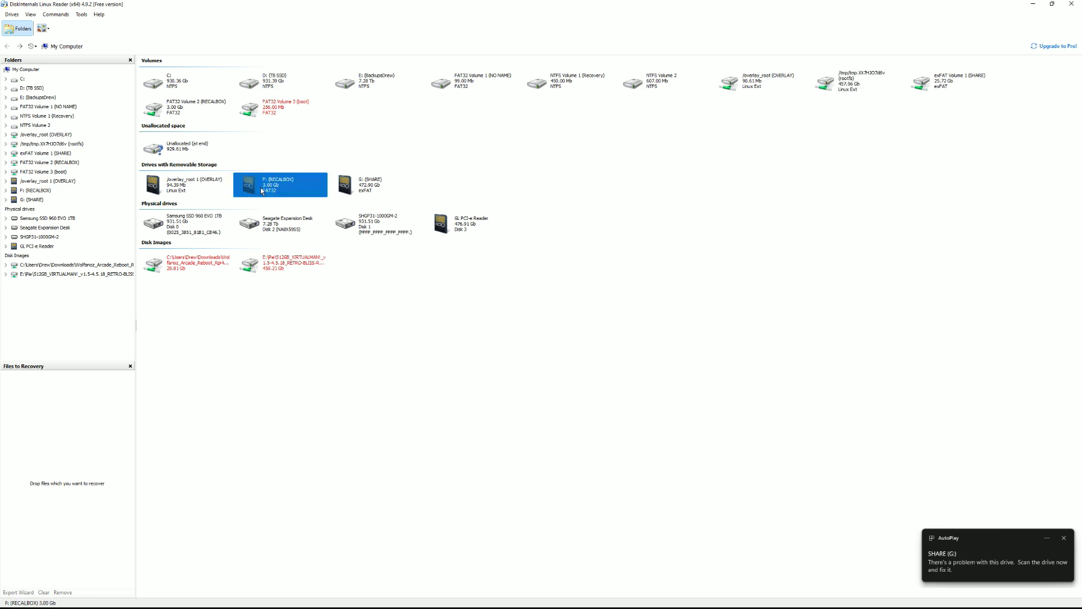
double_click(366, 189)
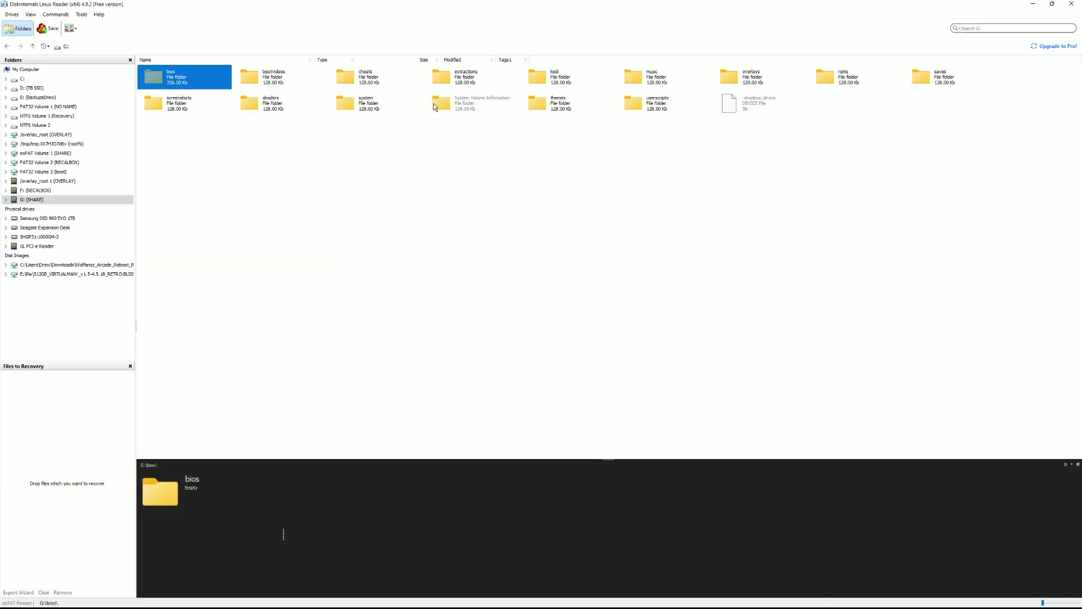
Browse into roms on SHARE, glance at psp, then open scummvm and select its game folders
double_click(834, 82)
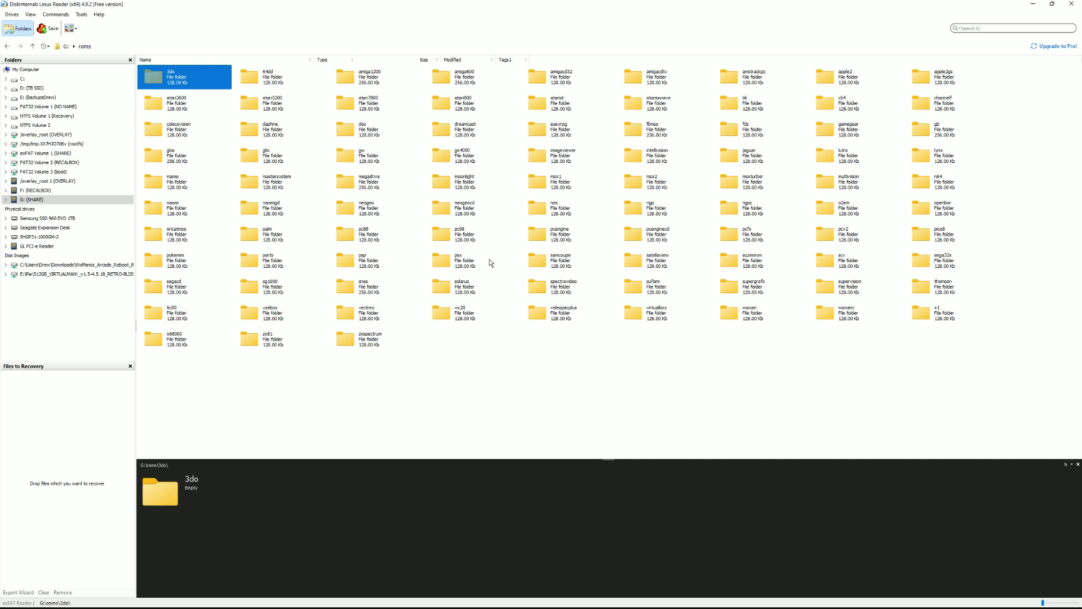
double_click(357, 268)
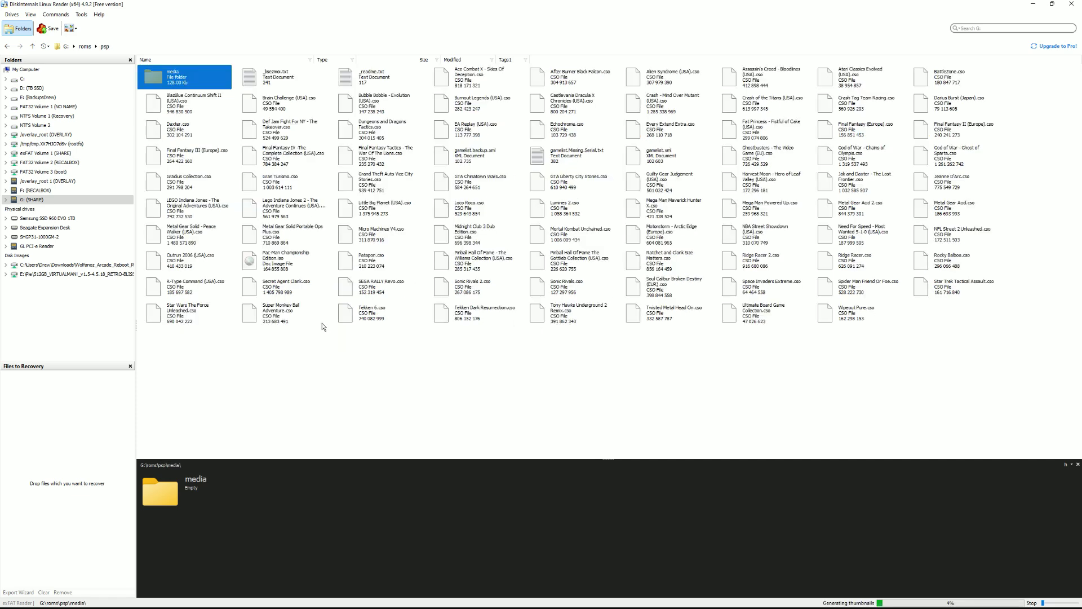
left_click(85, 46)
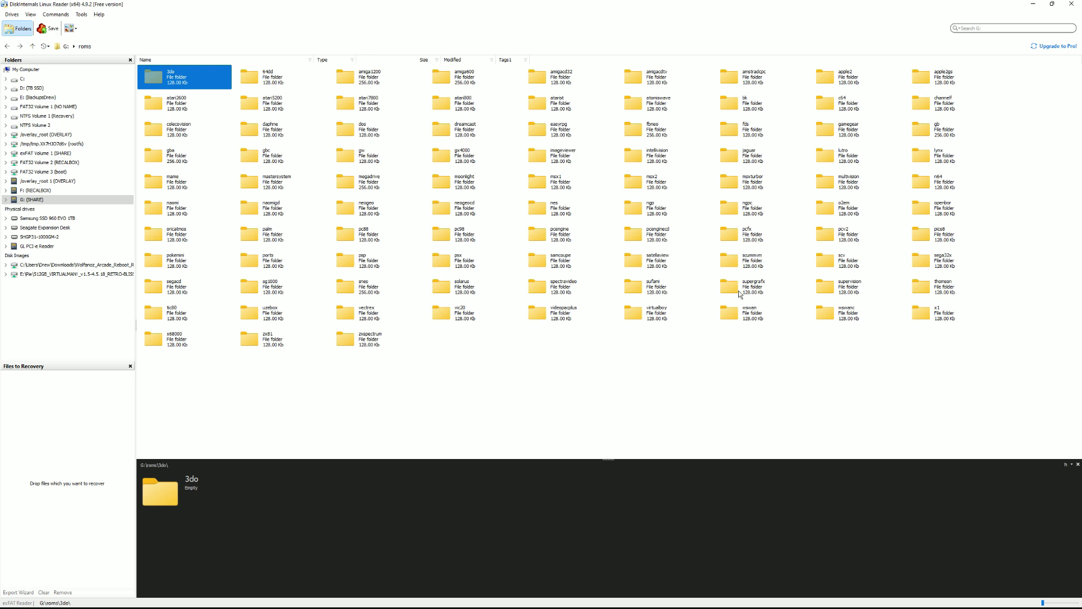
double_click(745, 260)
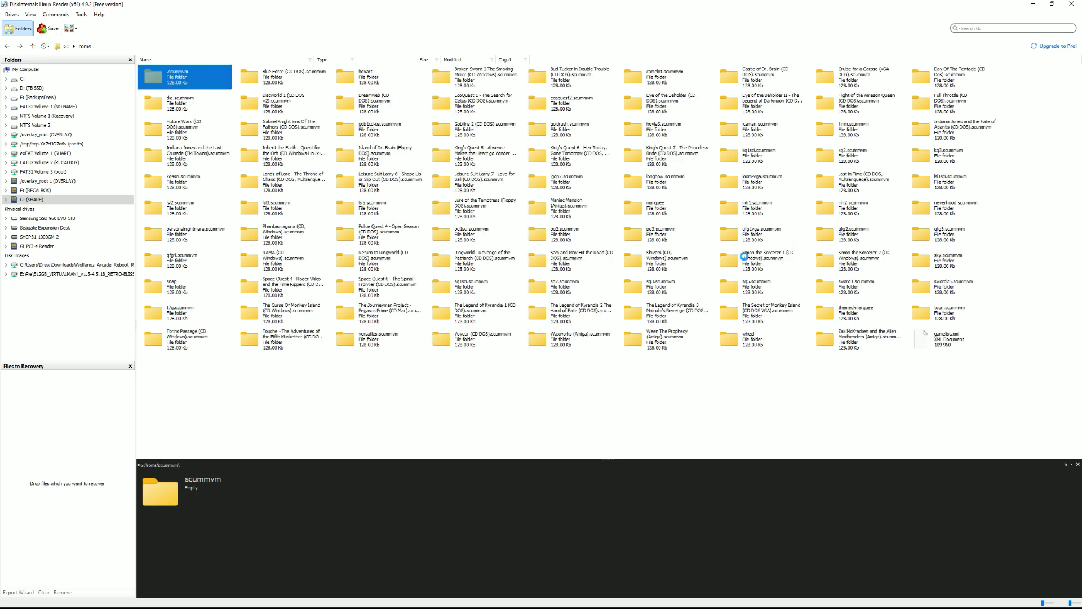
left_click(258, 107)
Recover the 189 Discworld 1 ScummVM files into the OneDrive New folder and view it in File Explorer
left_click(48, 28)
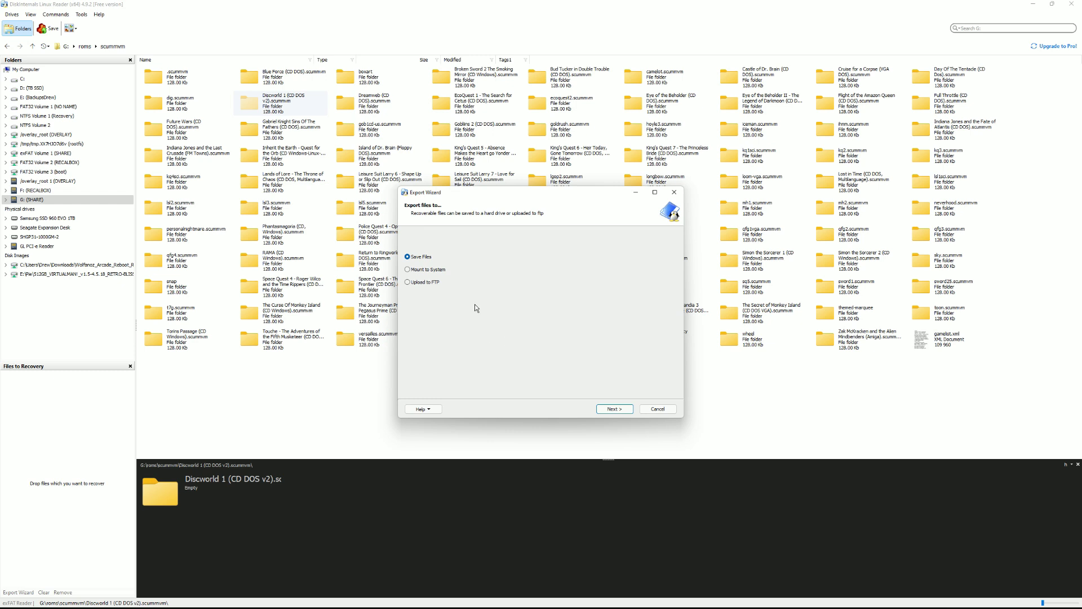
left_click(615, 409)
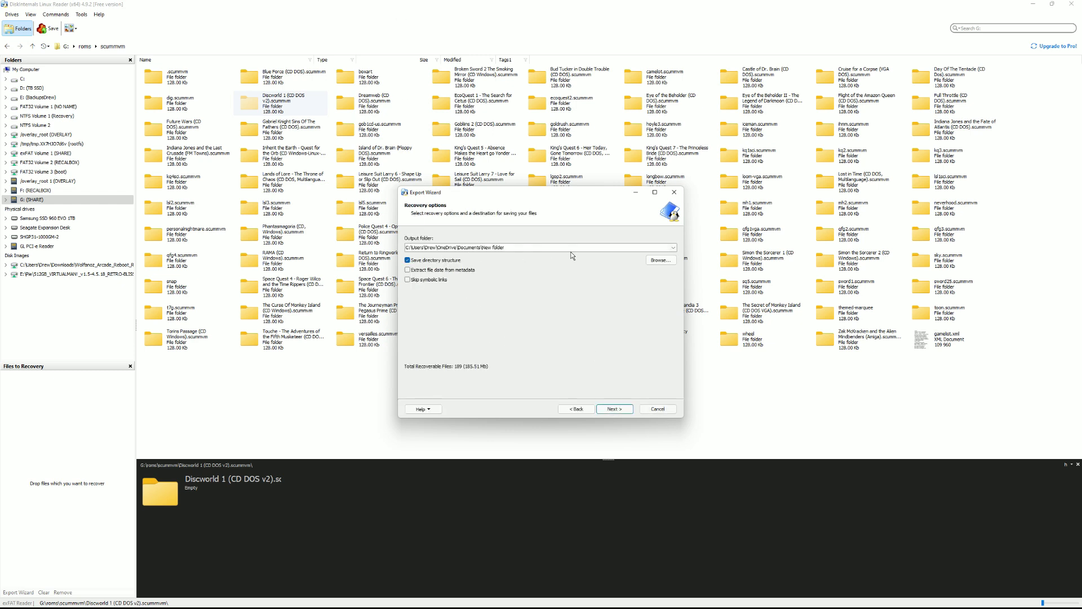
left_click(619, 410)
left_click(615, 409)
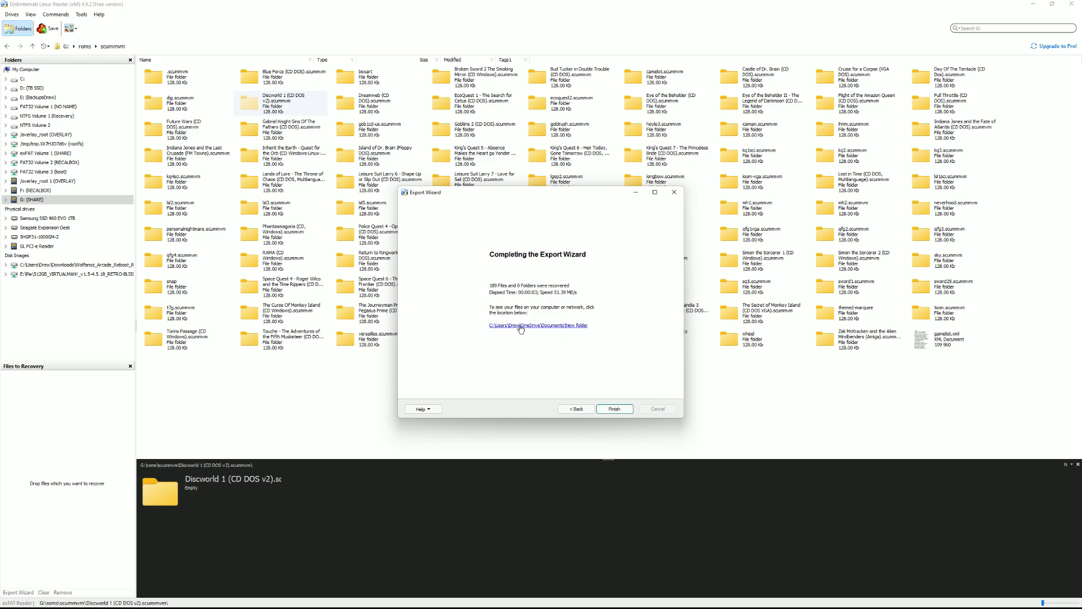
left_click(514, 326)
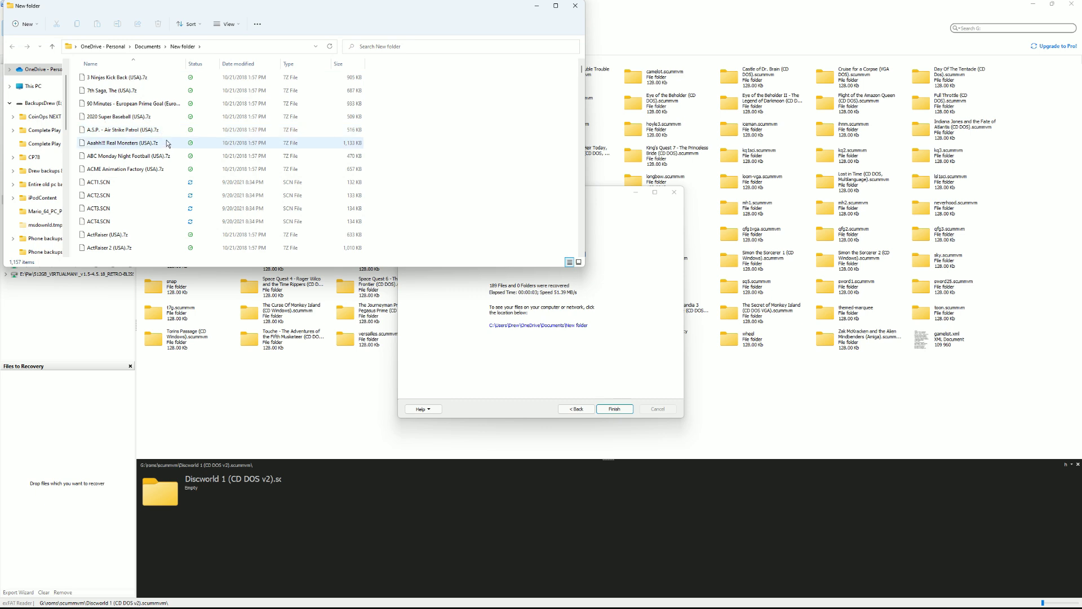
left_click(8, 103)
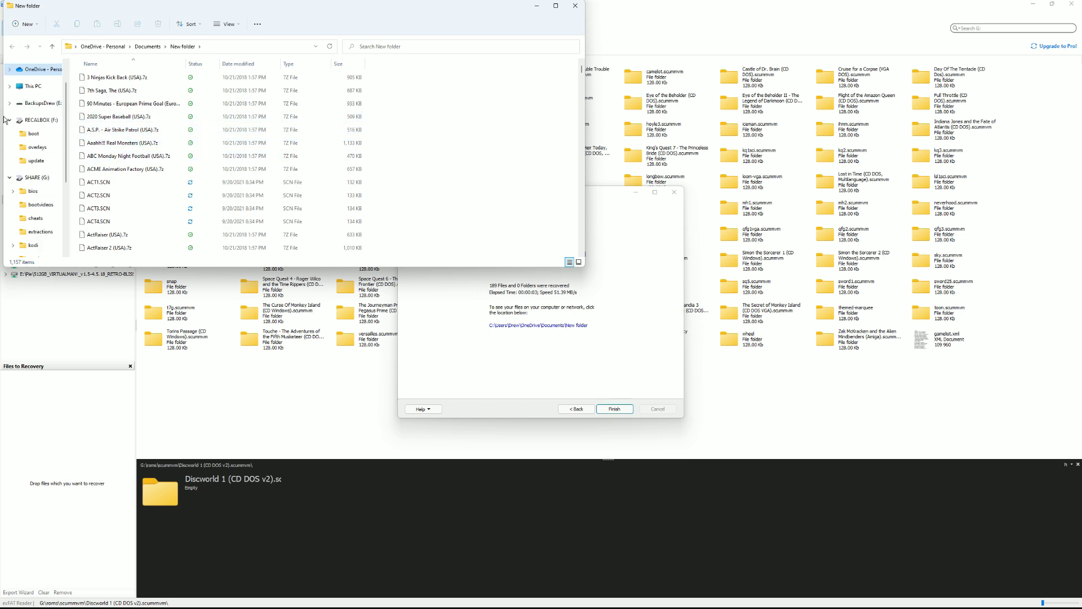
scroll(239, 143, "down", 3)
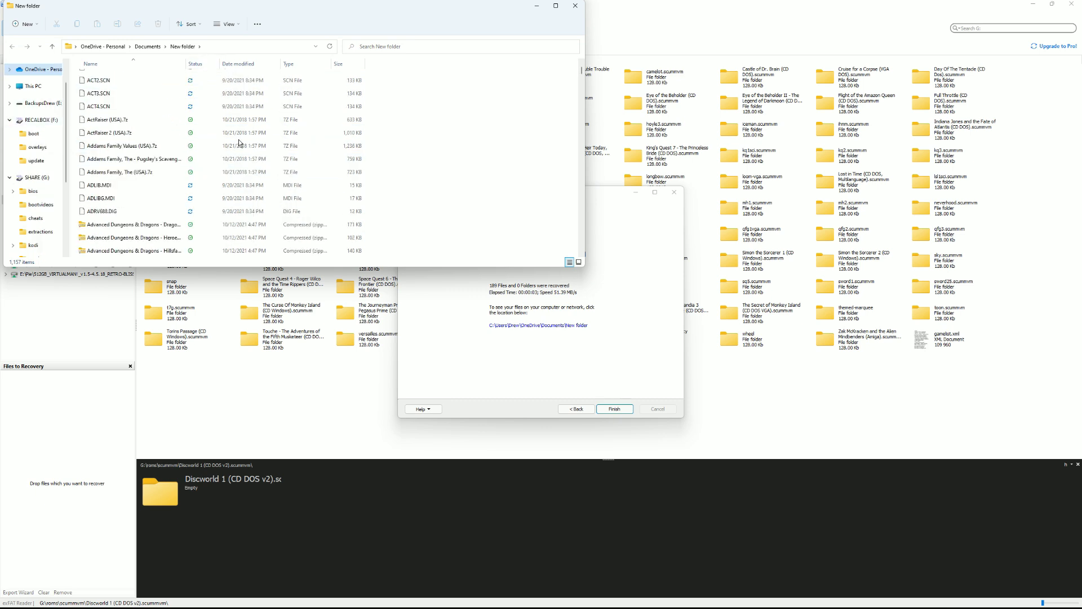
scroll(239, 143, "down", 2)
left_click(157, 151)
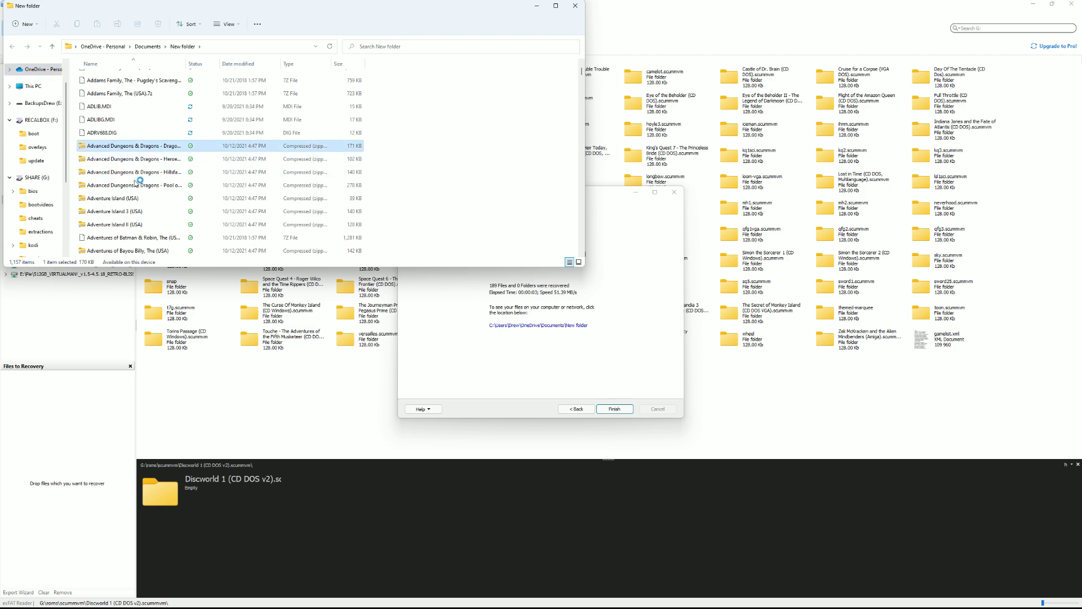
scroll(136, 181, "up", 3)
scroll(236, 186, "down", 10)
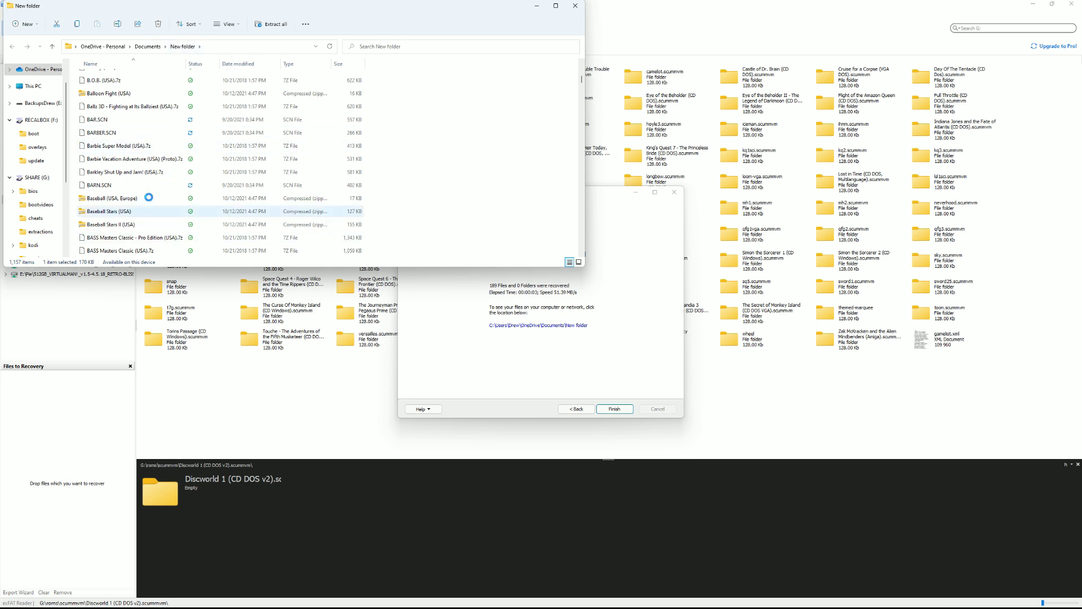
left_click(433, 214)
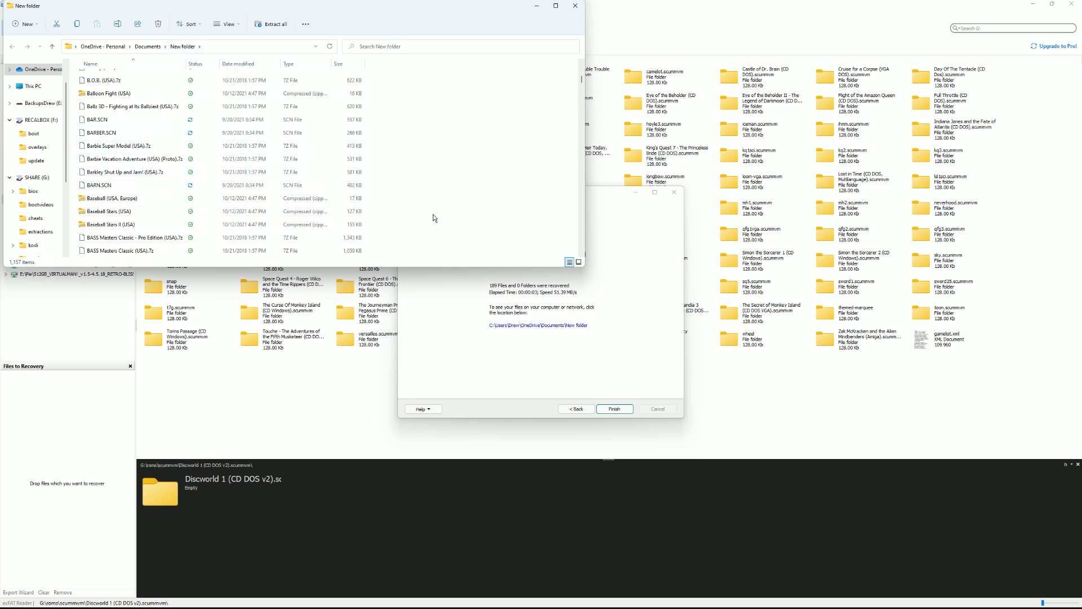
scroll(433, 217, "down", 20)
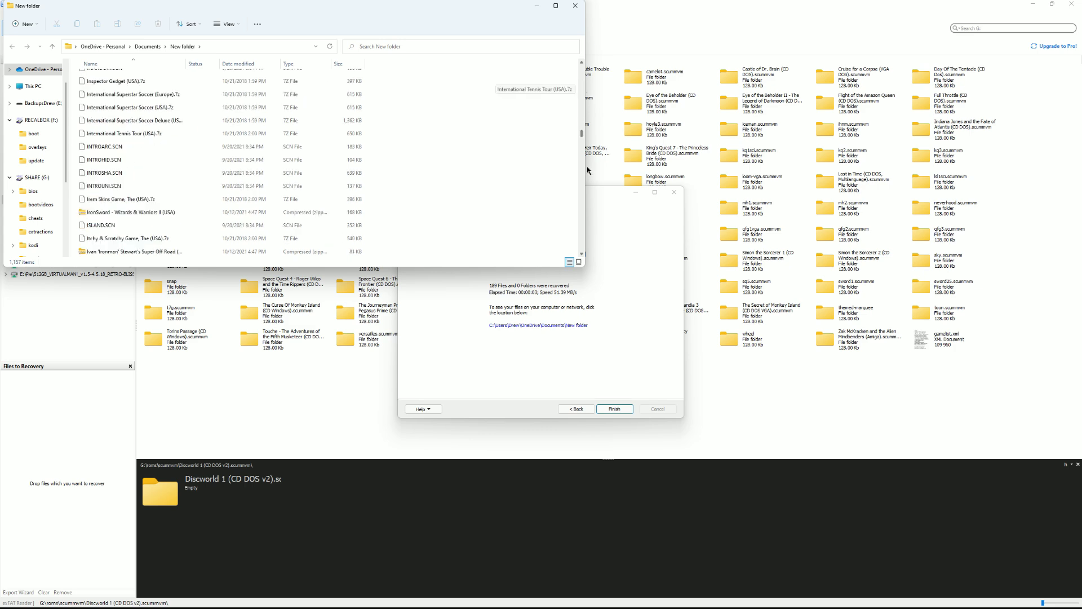
scroll(575, 210, "up", 20)
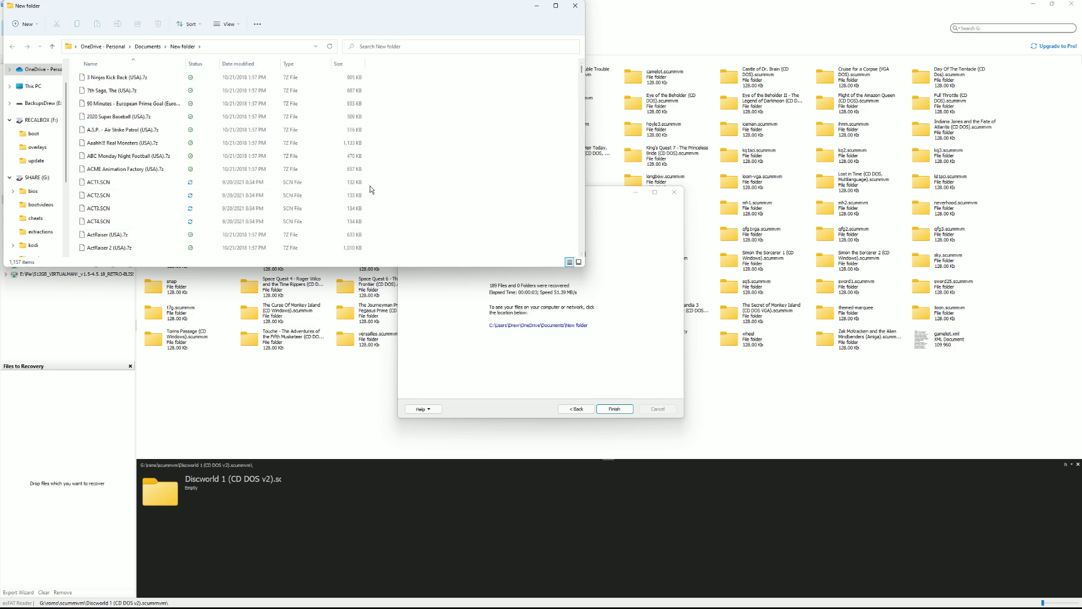
left_click(117, 78)
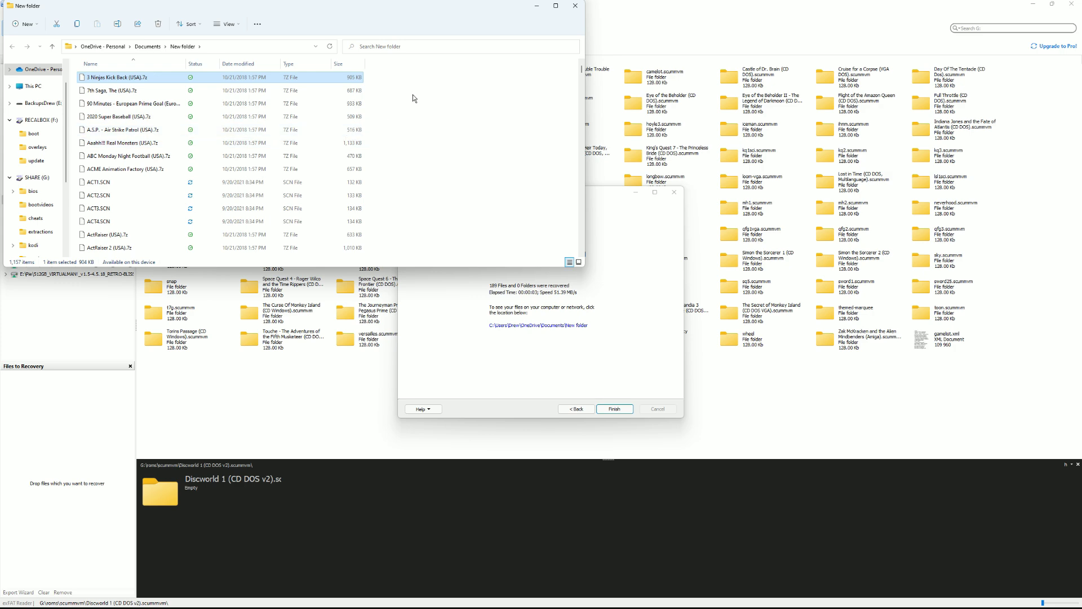
left_click(443, 351)
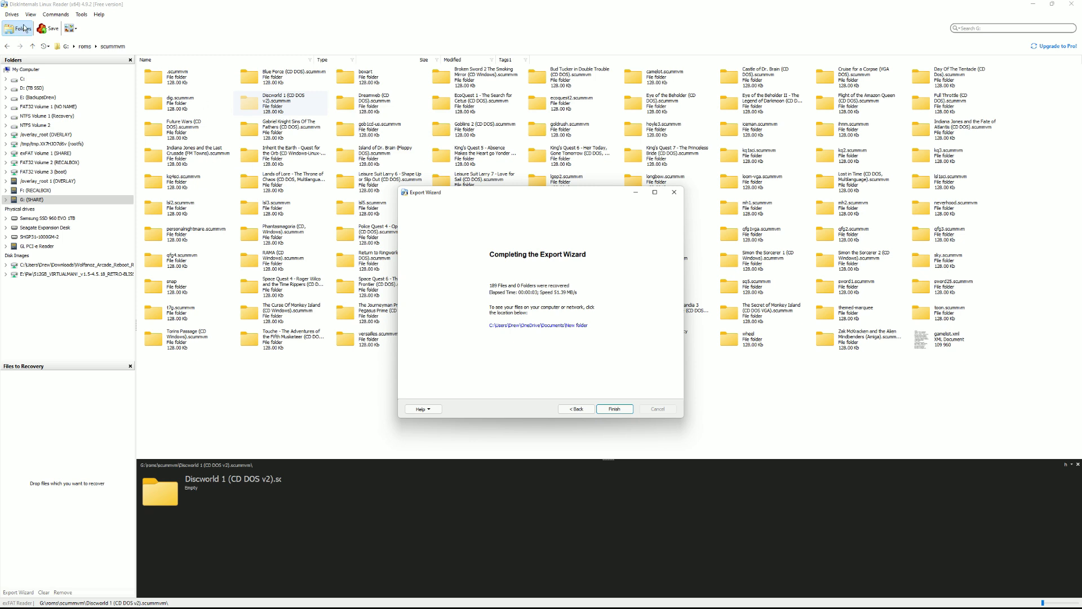